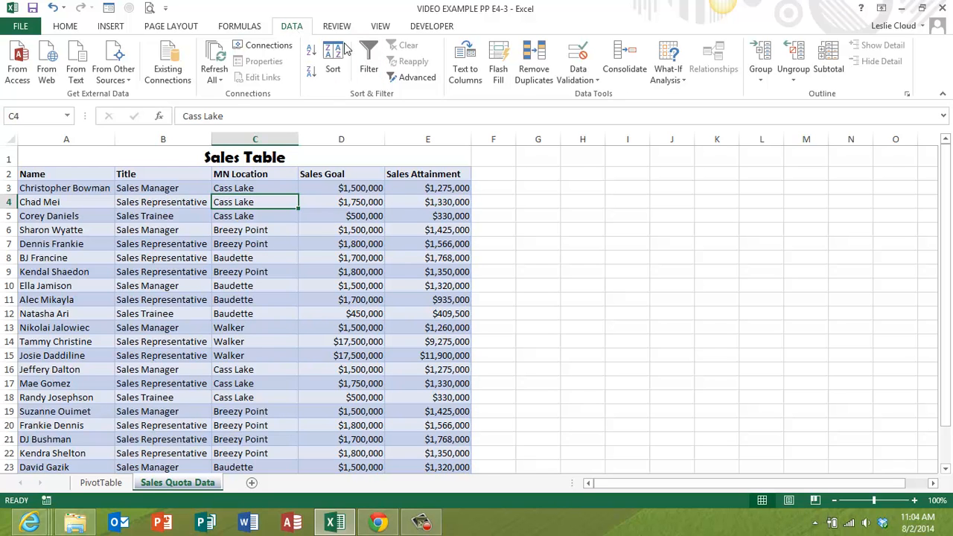
Turn on filtering for the Sales Table and filter MN Location to show only Breezy Point.
{"action": "left_click", "coordinate": [368, 62]}
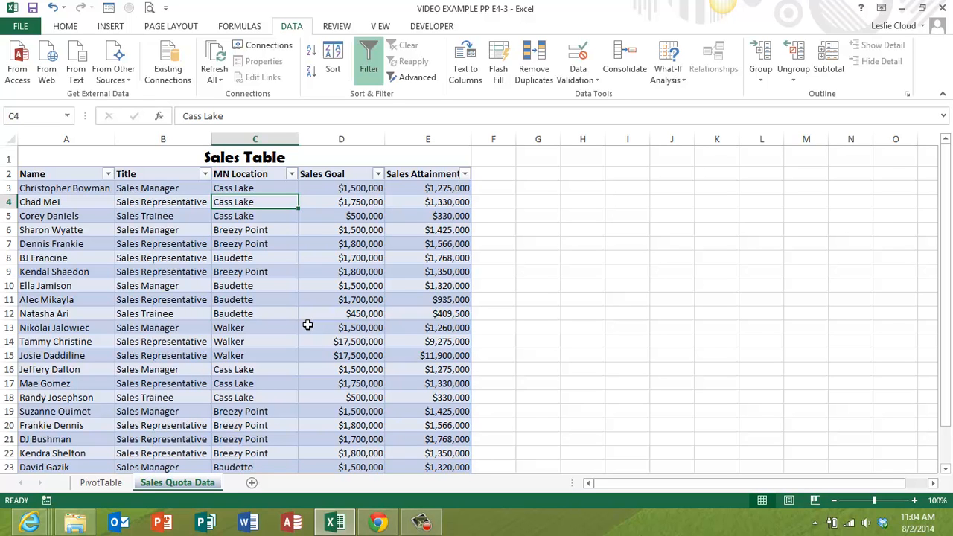
{"action": "left_click", "coordinate": [293, 176]}
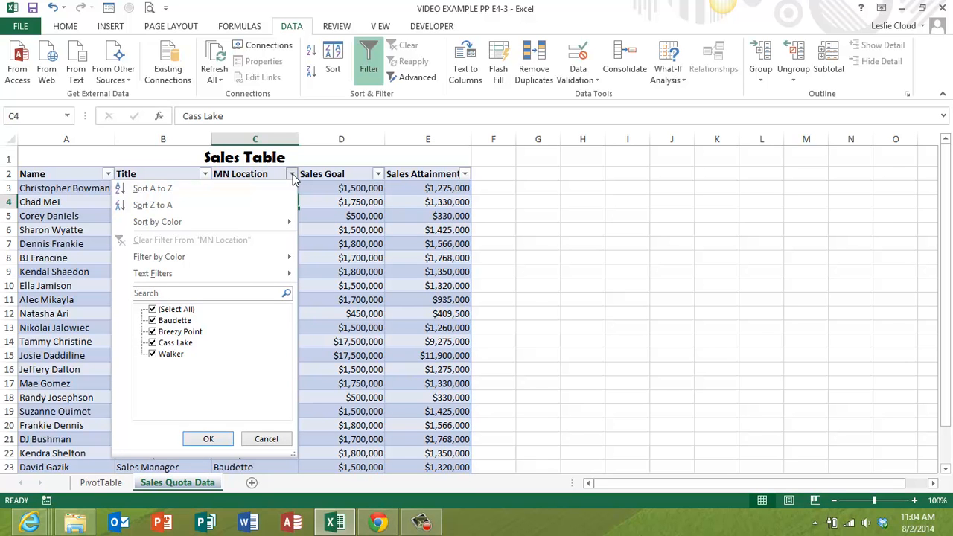
{"action": "left_click", "coordinate": [152, 309]}
{"action": "left_click", "coordinate": [153, 310]}
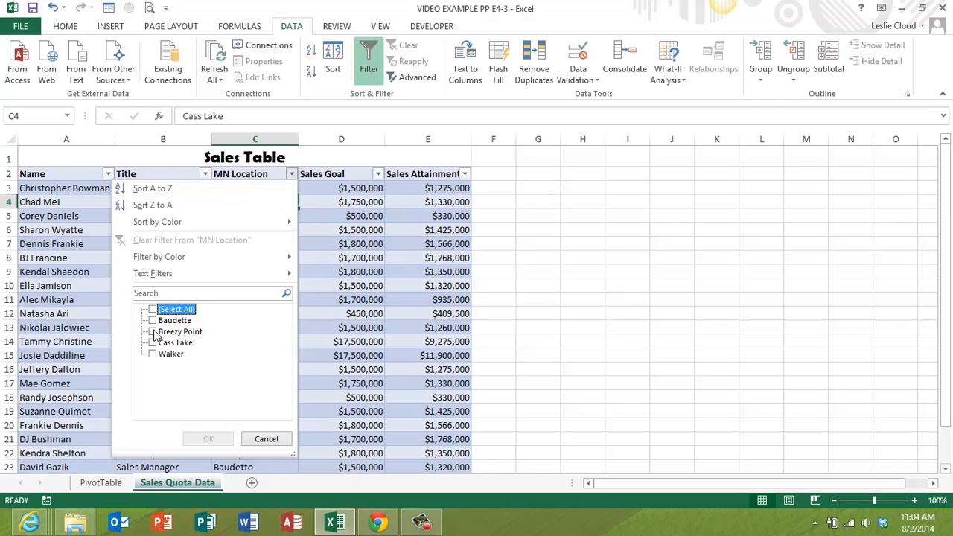
{"action": "left_click", "coordinate": [152, 332]}
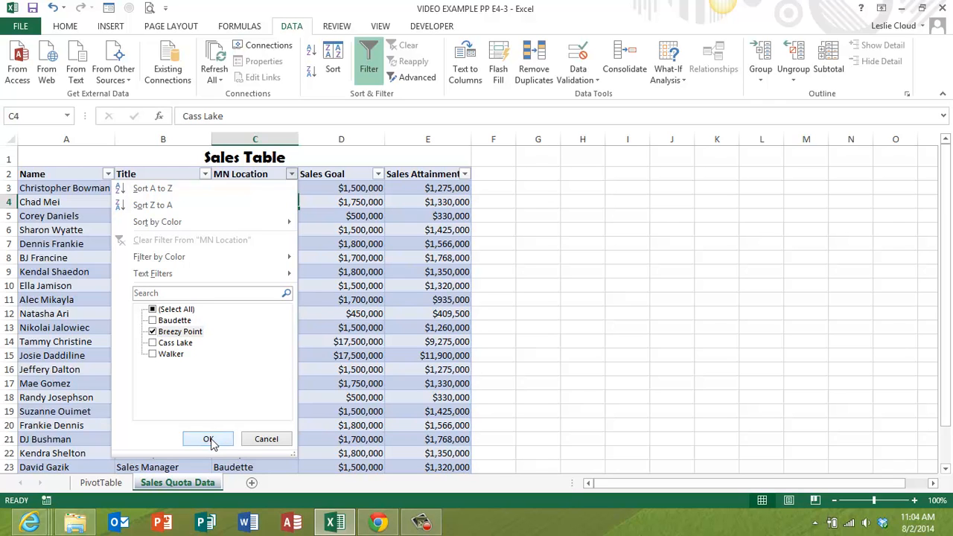
{"action": "left_click", "coordinate": [209, 439]}
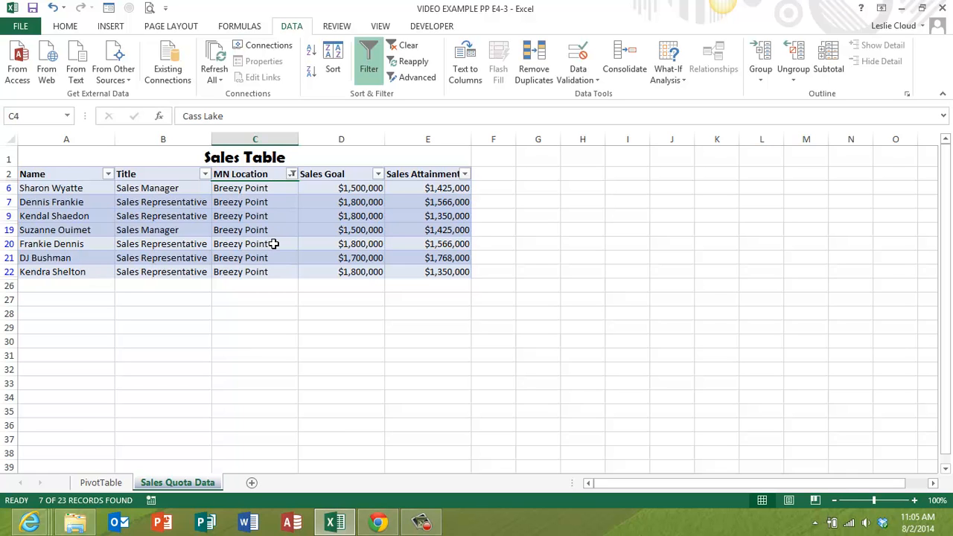
Reselect all locations in the MN Location filter to show every record again.
{"action": "left_click", "coordinate": [292, 174]}
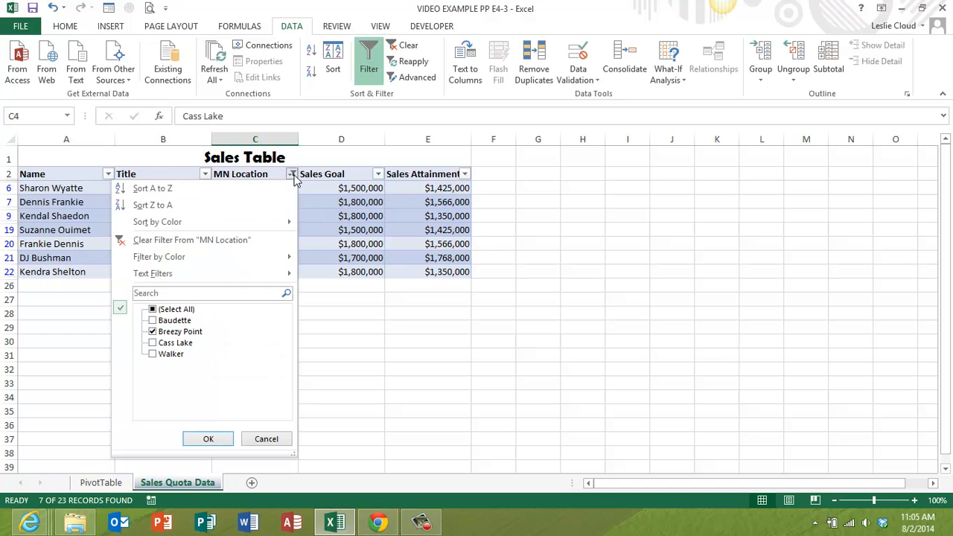
{"action": "left_click", "coordinate": [153, 310]}
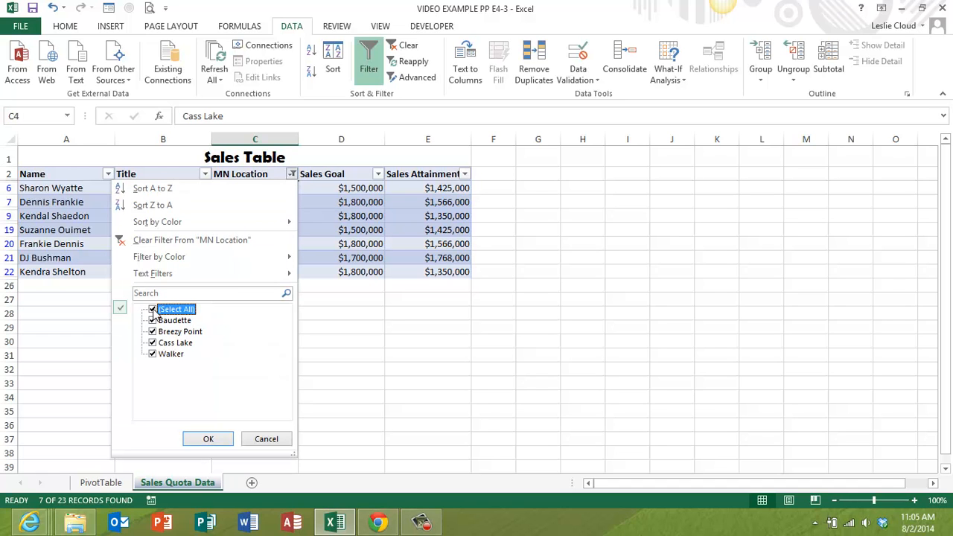
{"action": "left_click", "coordinate": [207, 439]}
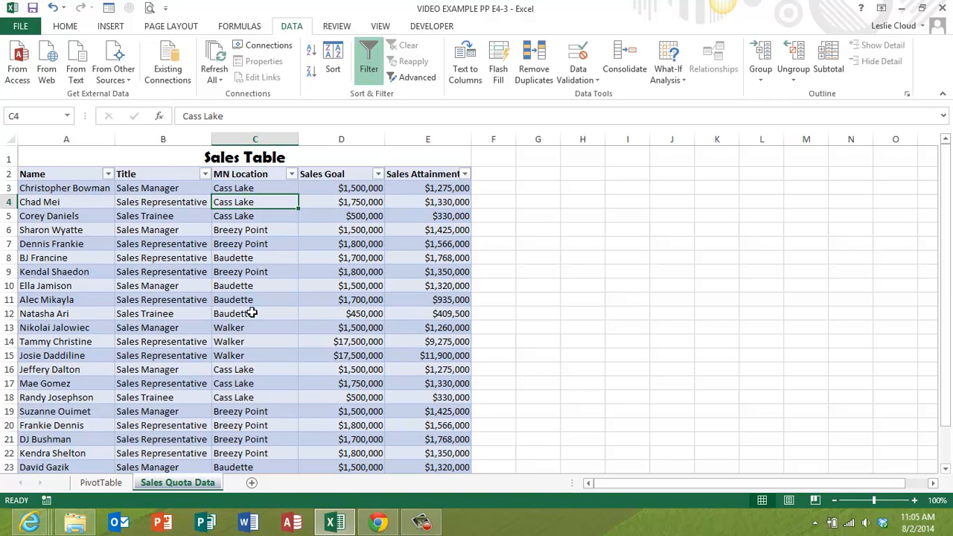
Filter the MN Location column to Breezy Point only once more.
{"action": "left_click", "coordinate": [291, 174]}
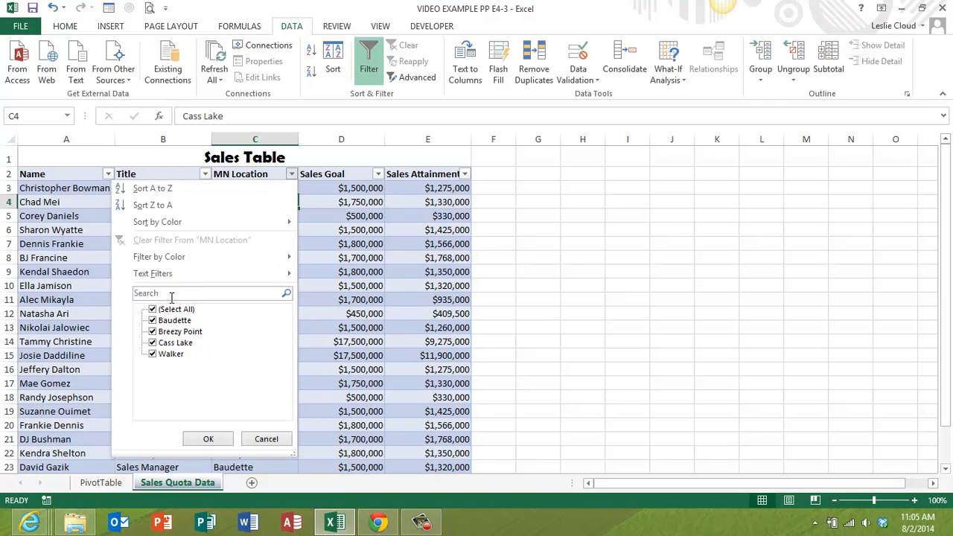
{"action": "left_click", "coordinate": [154, 309]}
{"action": "left_click", "coordinate": [153, 331]}
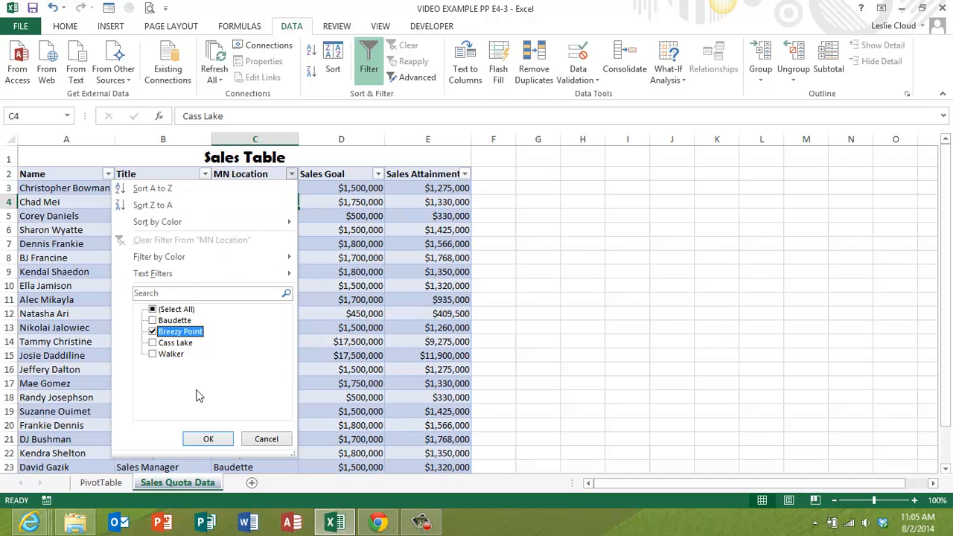
{"action": "left_click", "coordinate": [209, 438]}
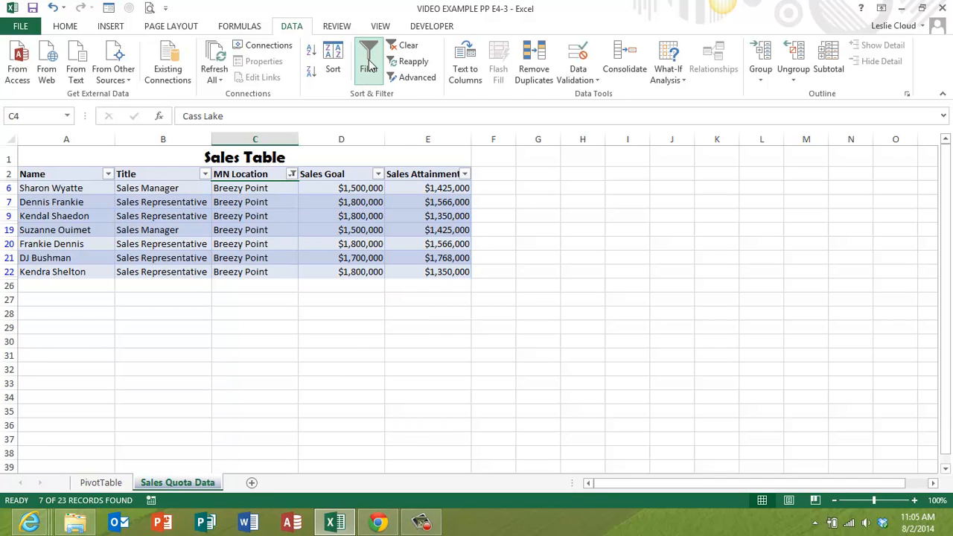
Clear the MN Location filter and turn off filtering for the Sales Table.
{"action": "left_click", "coordinate": [408, 47]}
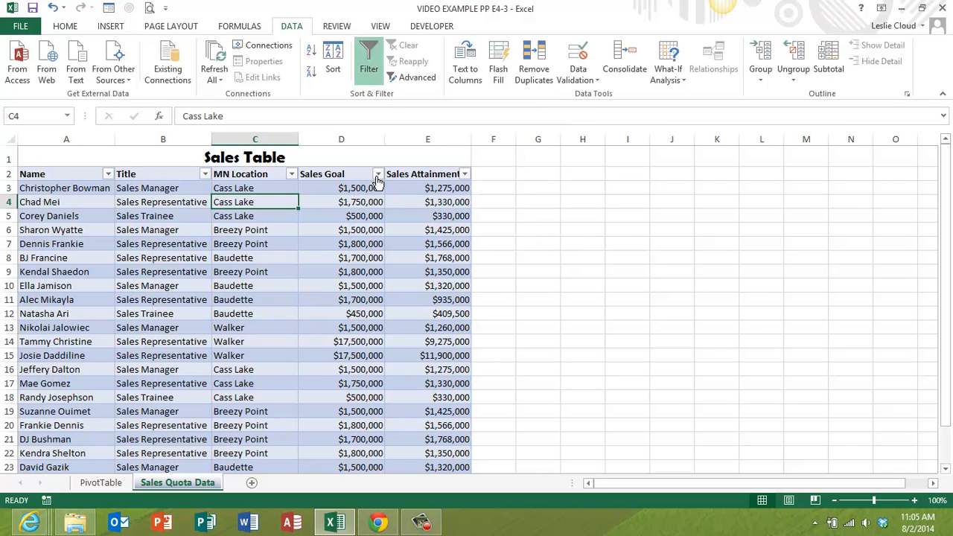
{"action": "left_click", "coordinate": [370, 66]}
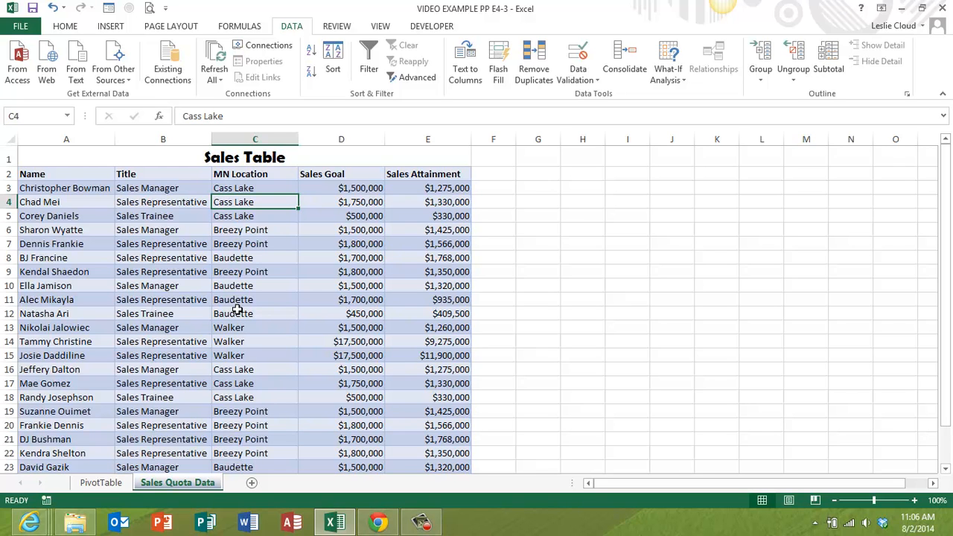
Create a copy of the Sales Quota Data worksheet at the end of the workbook.
{"action": "right_click", "coordinate": [190, 486]}
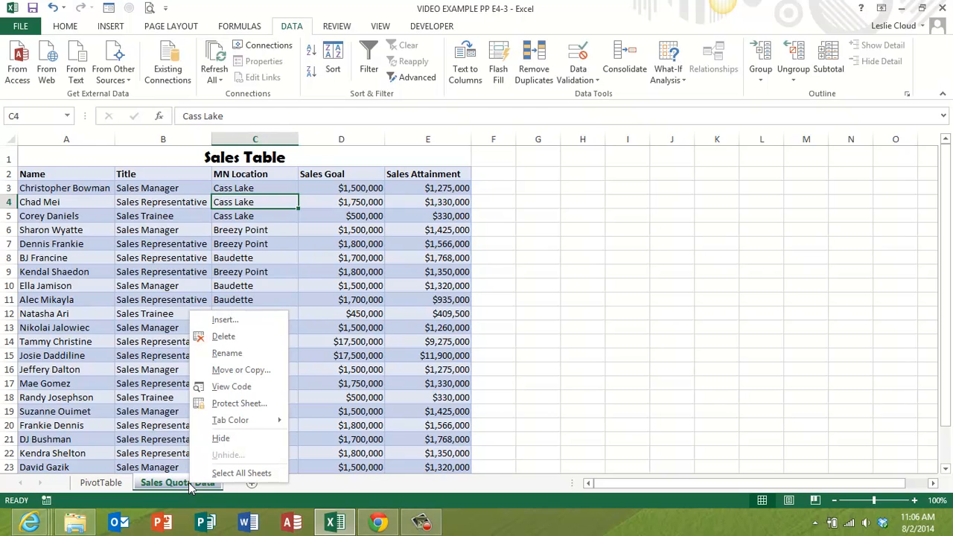
{"action": "left_click", "coordinate": [240, 369]}
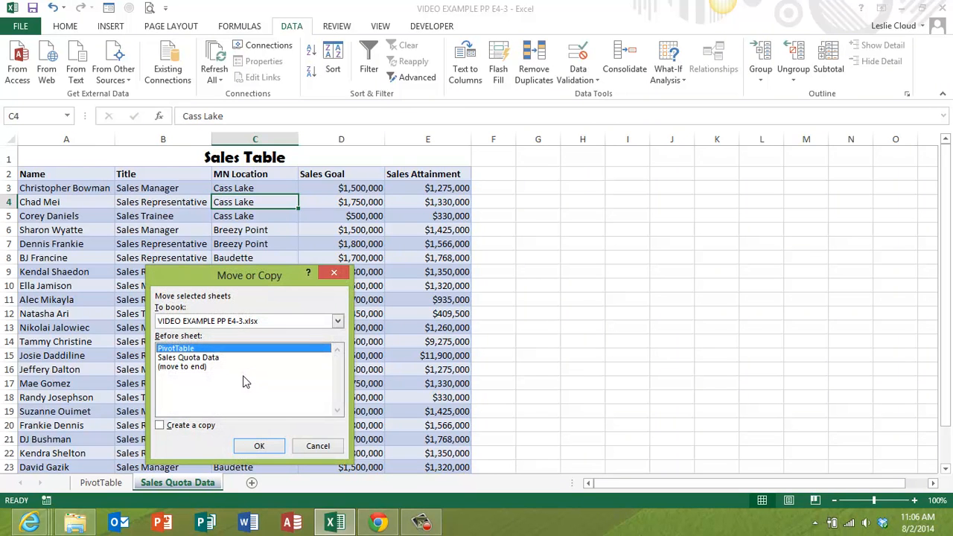
{"action": "left_click", "coordinate": [159, 428]}
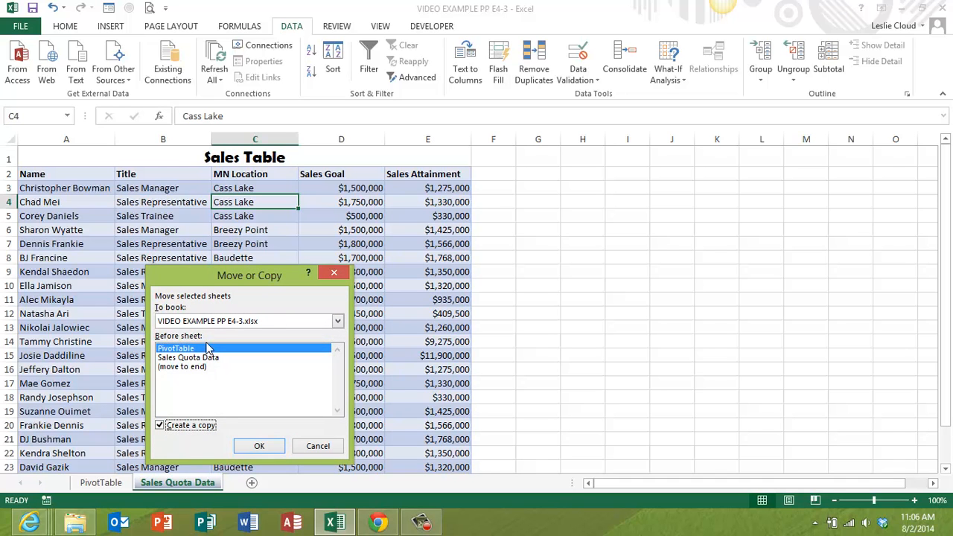
{"action": "left_click", "coordinate": [190, 367]}
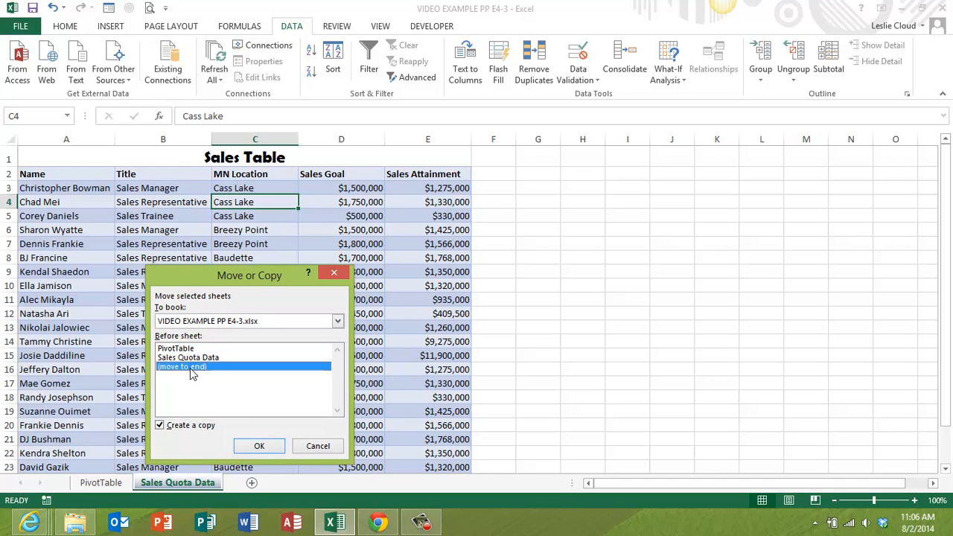
{"action": "left_click", "coordinate": [257, 446]}
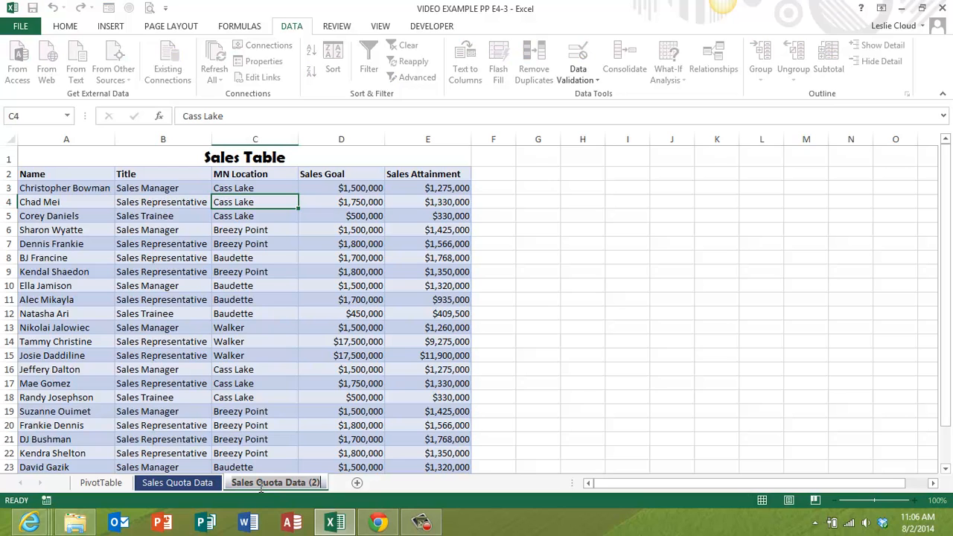
Rename the copied worksheet as Advanced Filter.
{"action": "type", "text": "Ad"}
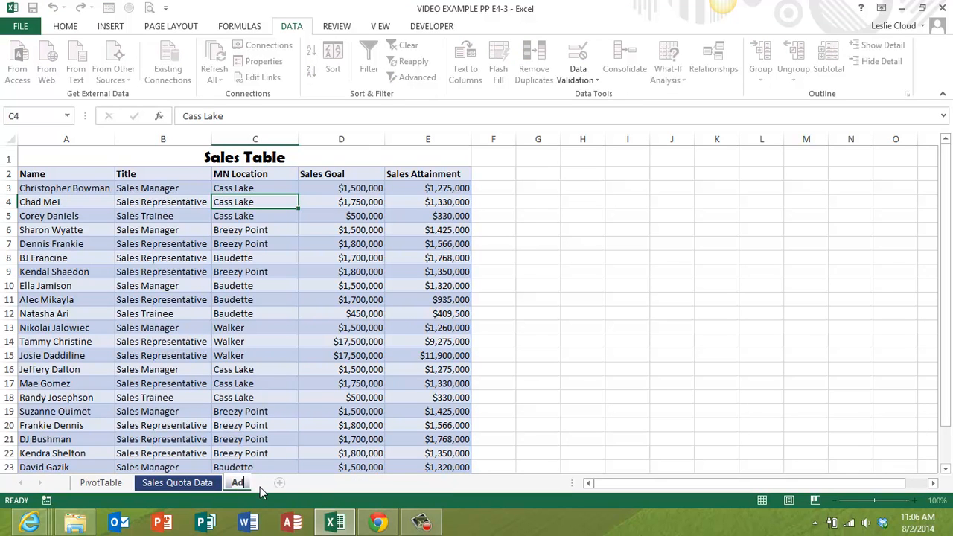
{"action": "type", "text": "vanced Filter"}
{"action": "key", "text": "Return"}
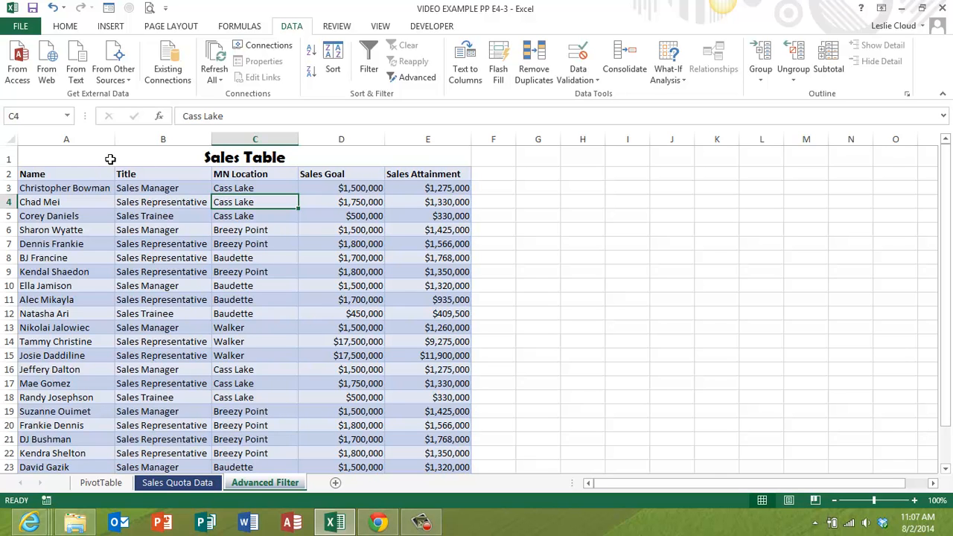
Insert four blank rows above the Sales Table title on the Advanced Filter sheet.
{"action": "left_click_drag", "start_coordinate": [9, 156], "coordinate": [12, 206]}
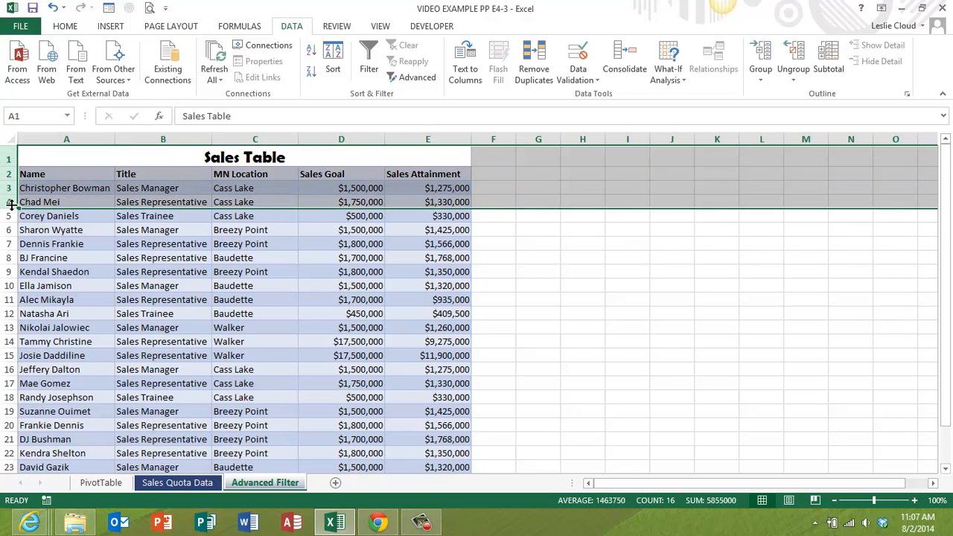
{"action": "right_click", "coordinate": [8, 158]}
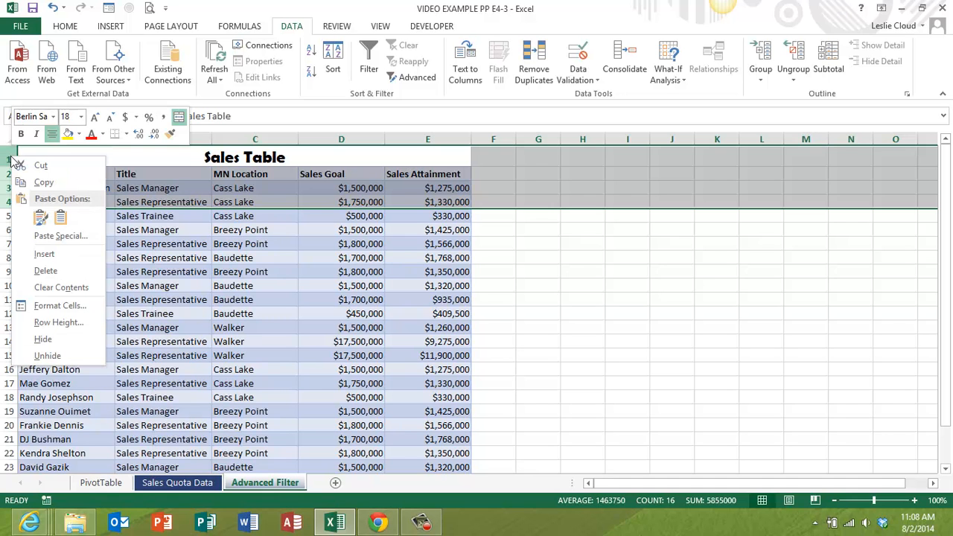
{"action": "left_click", "coordinate": [33, 256]}
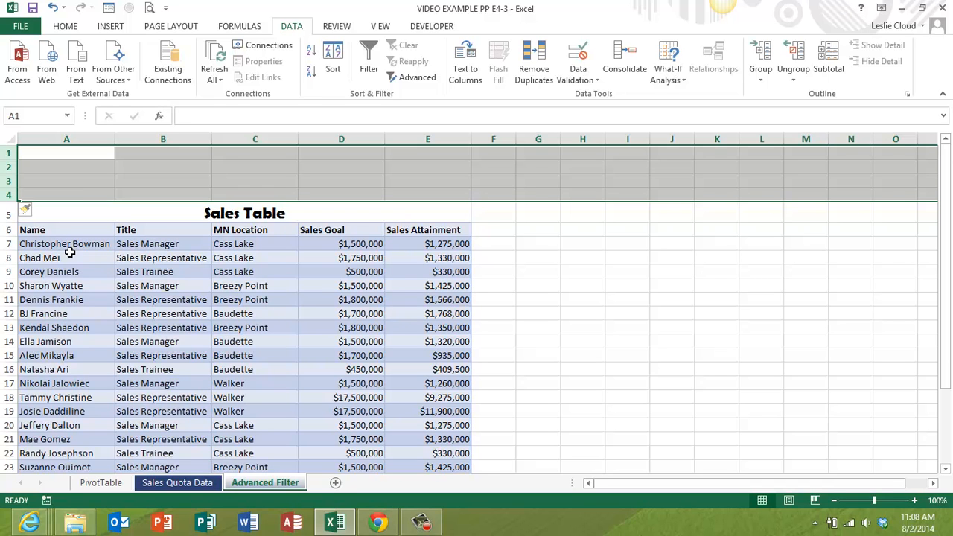
Copy the table's column headings from A6:E6 to row 2, starting at A2, as the criteria headings.
{"action": "left_click_drag", "start_coordinate": [46, 231], "coordinate": [444, 237]}
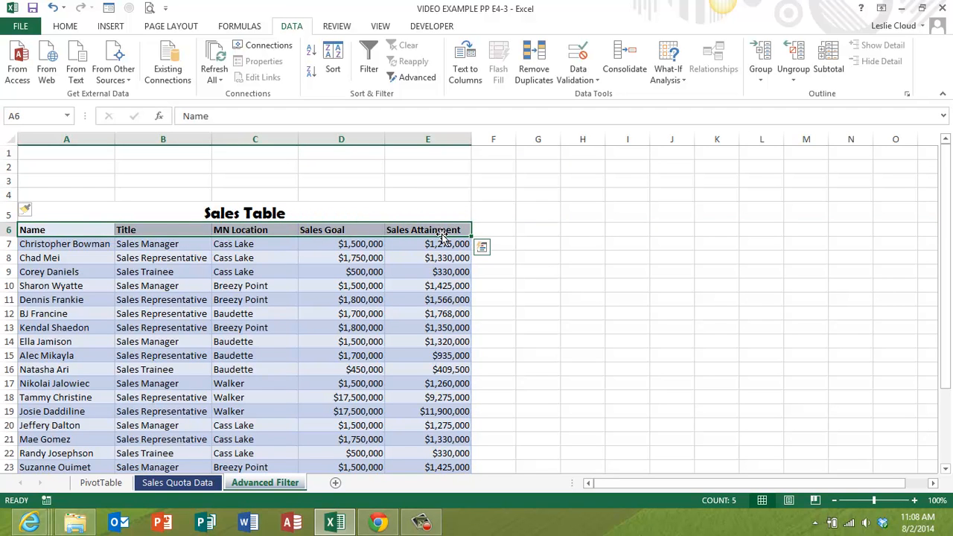
{"action": "right_click", "coordinate": [390, 230]}
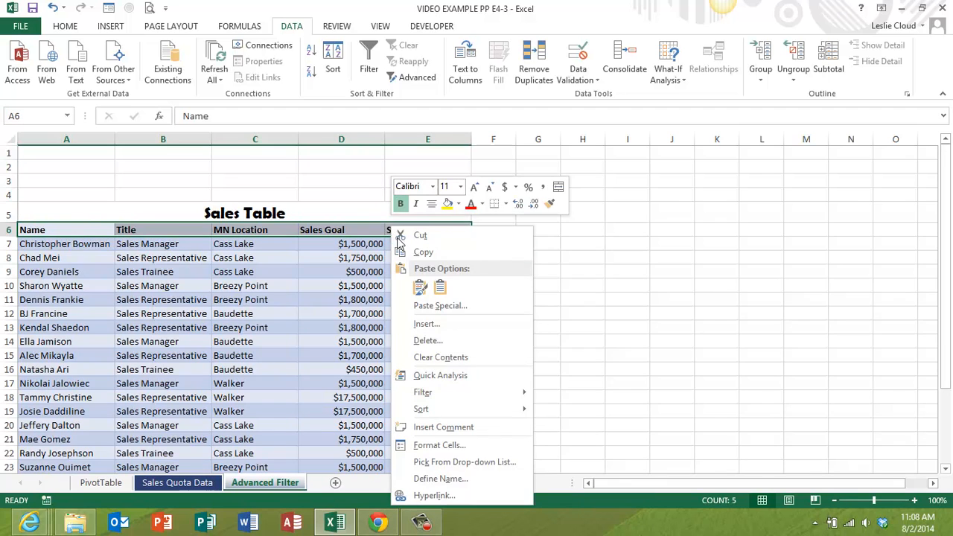
{"action": "left_click", "coordinate": [422, 253]}
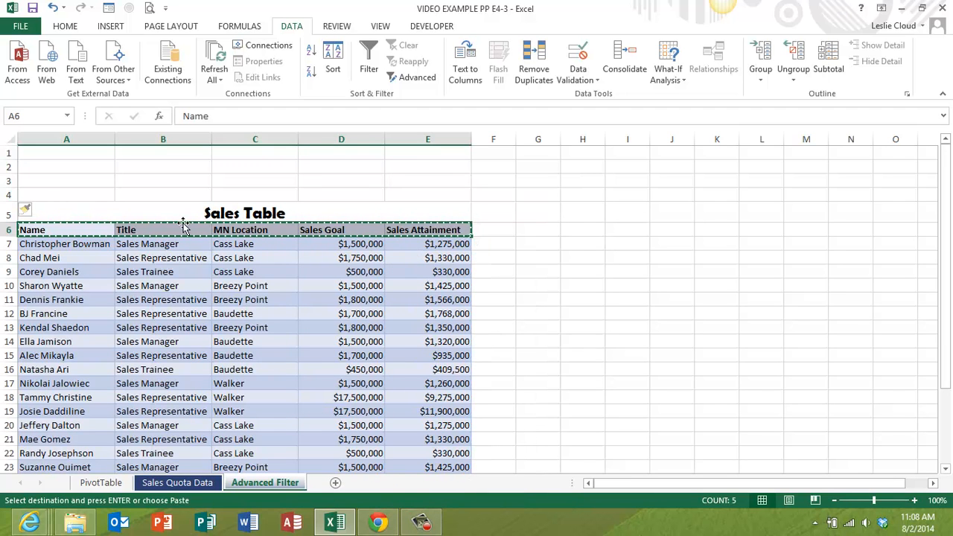
{"action": "left_click", "coordinate": [62, 166]}
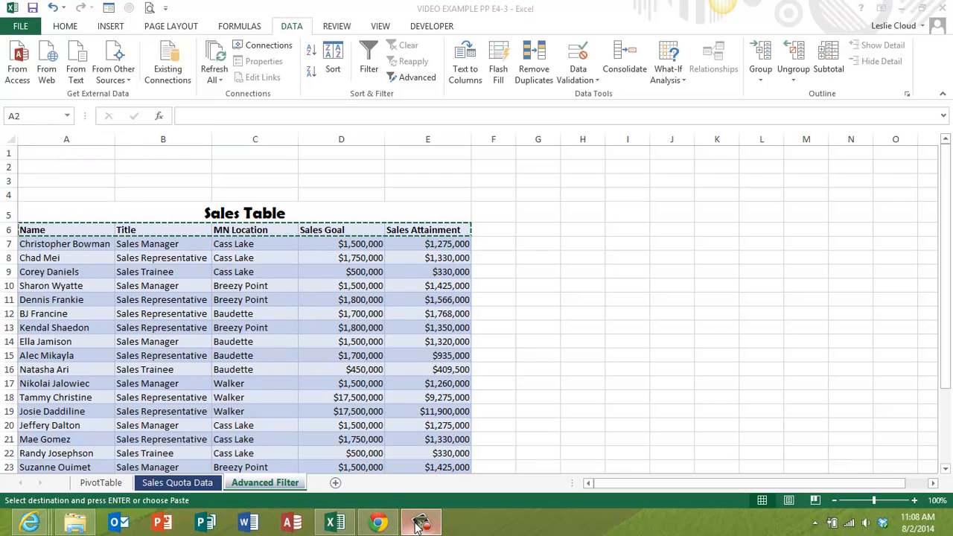
{"action": "left_click", "coordinate": [419, 525]}
{"action": "left_click", "coordinate": [178, 160]}
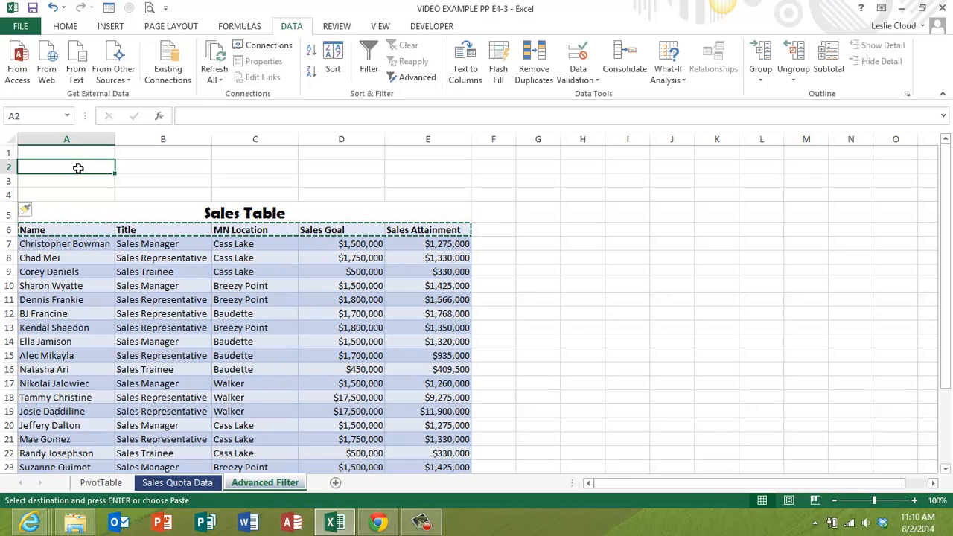
{"action": "left_click", "coordinate": [65, 26]}
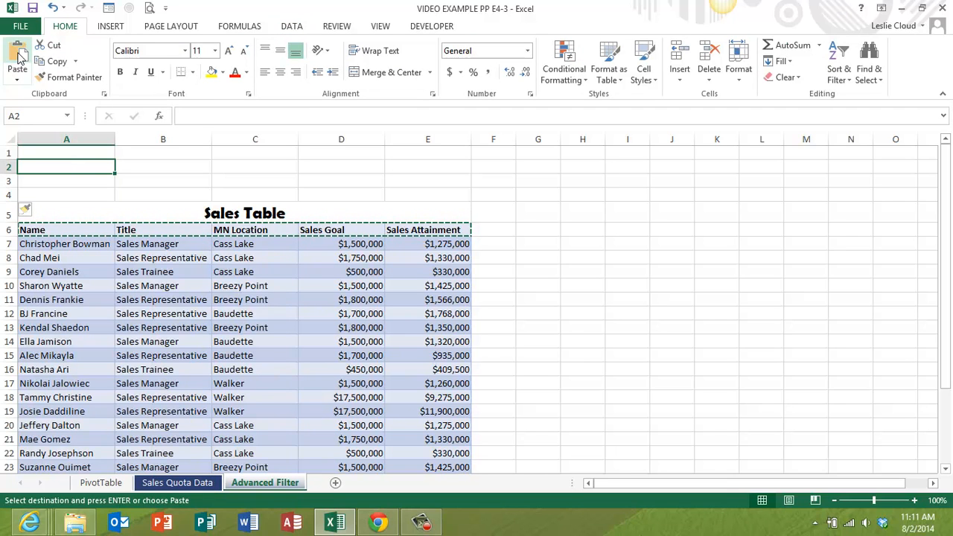
{"action": "left_click", "coordinate": [17, 59]}
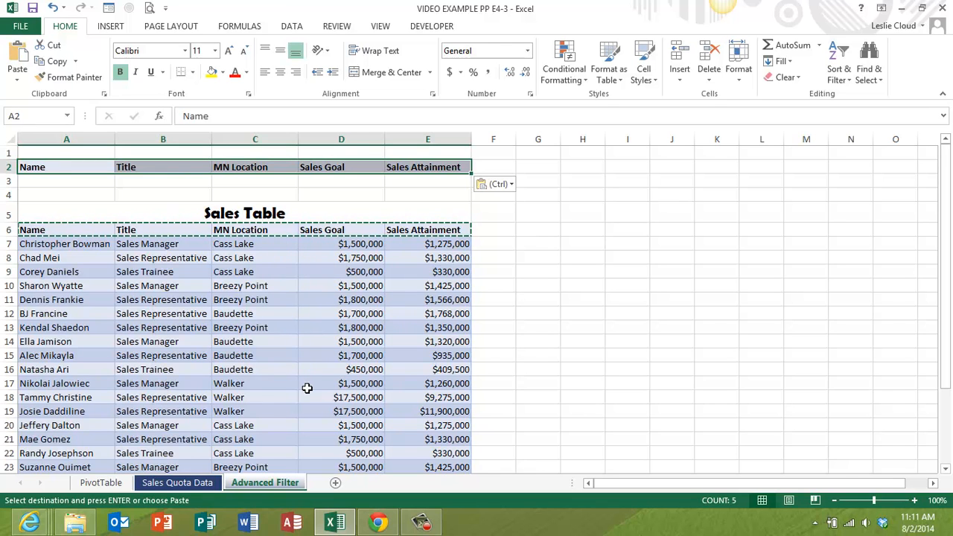
{"action": "key", "text": "Escape"}
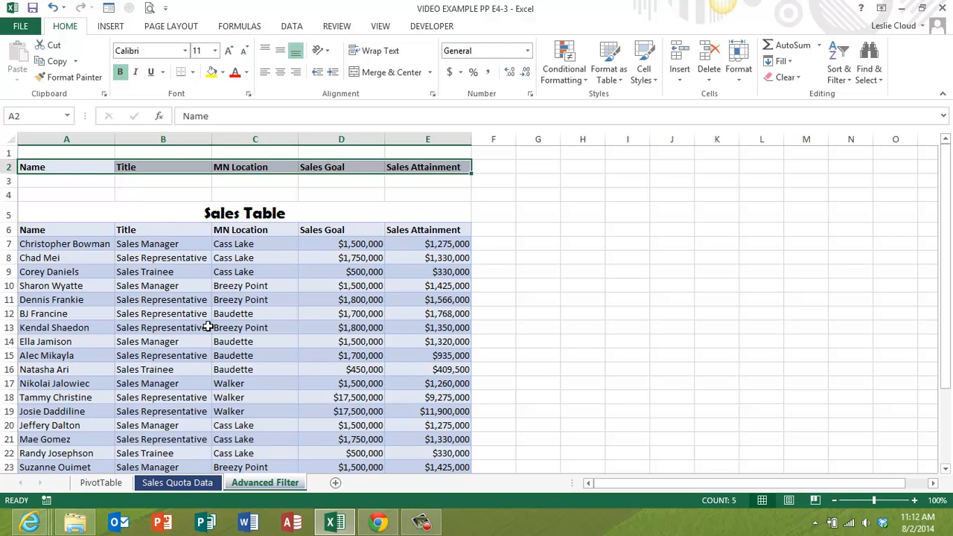
Copy the table's column headings from A6:E6 to row 32 below the table, starting at A32.
{"action": "scroll", "coordinate": [208, 326], "scroll_direction": "down", "scroll_amount": 6}
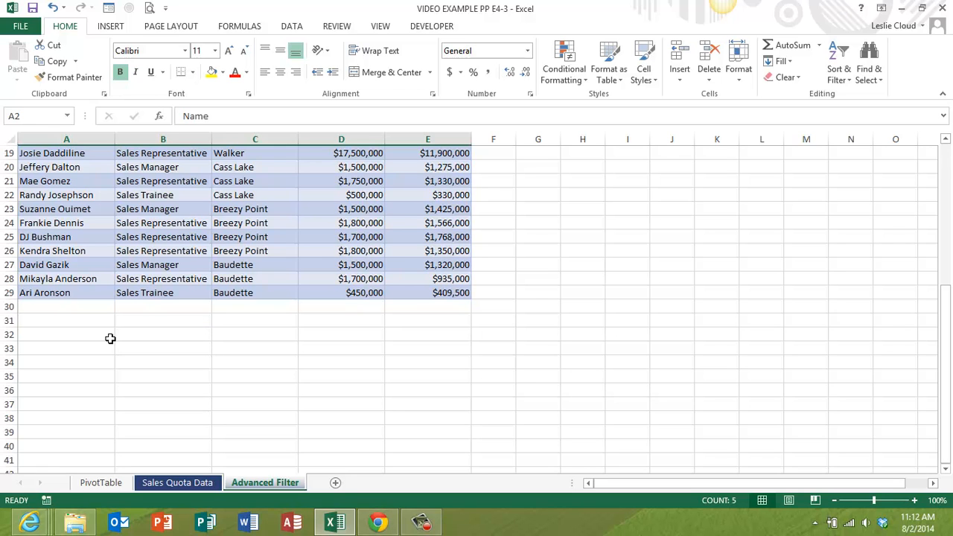
{"action": "left_click", "coordinate": [52, 336]}
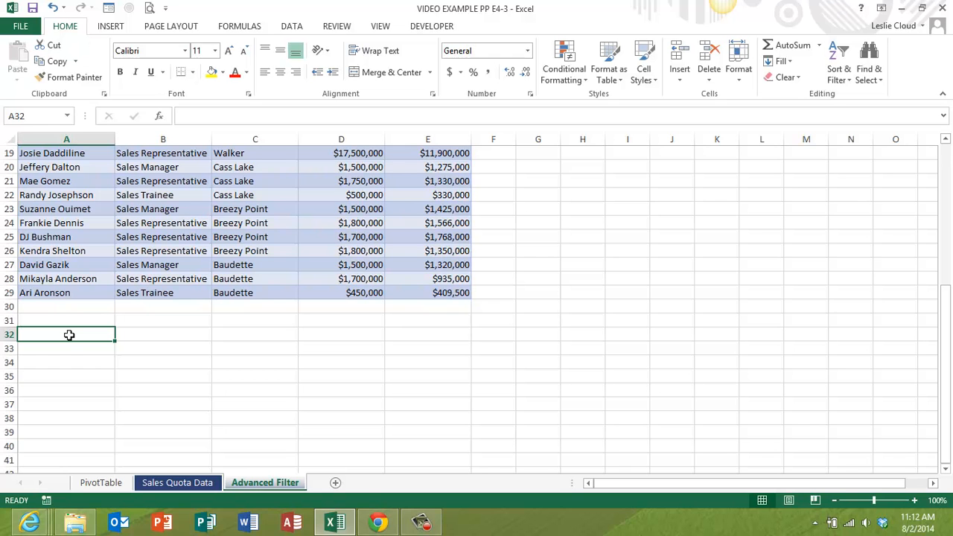
{"action": "scroll", "coordinate": [69, 335], "scroll_direction": "up", "scroll_amount": 6}
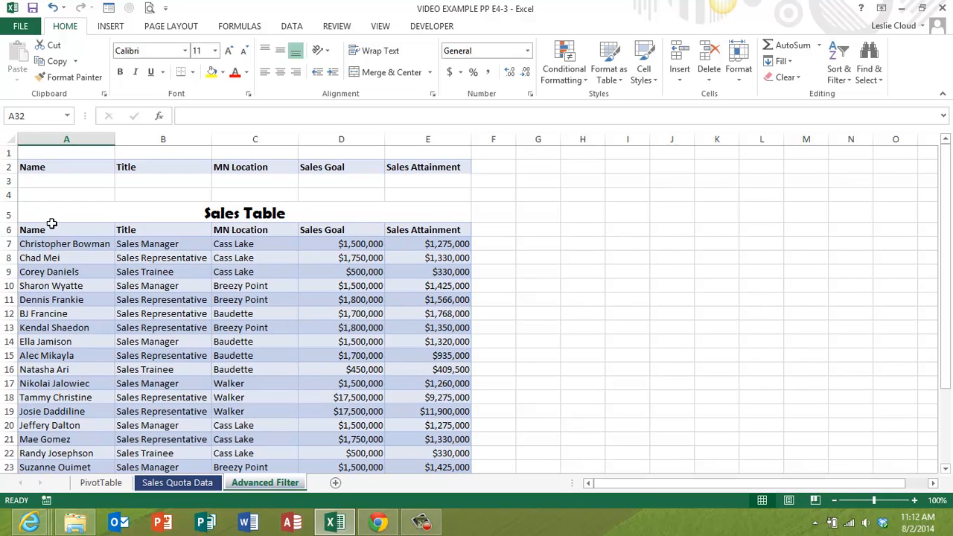
{"action": "left_click_drag", "start_coordinate": [39, 229], "coordinate": [421, 231]}
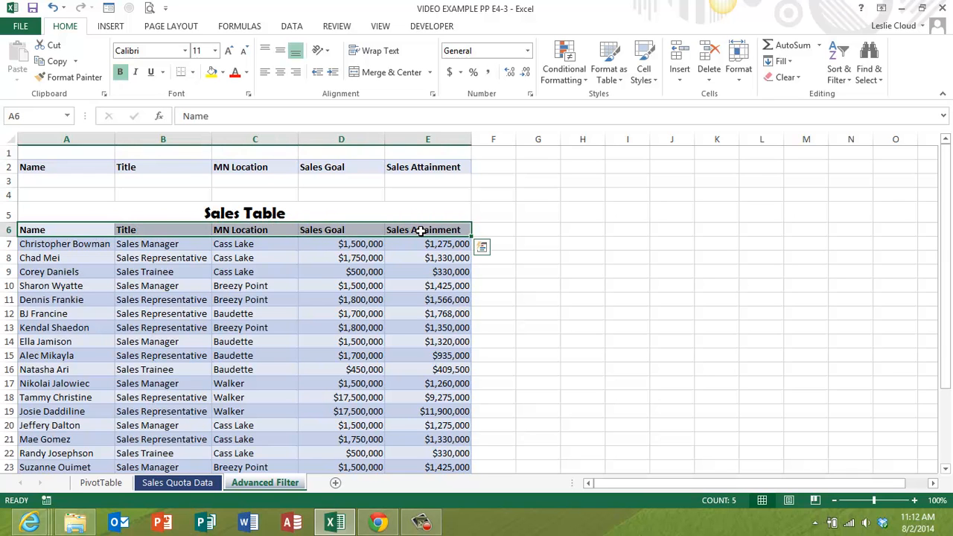
{"action": "left_click", "coordinate": [53, 61]}
{"action": "scroll", "coordinate": [130, 262], "scroll_direction": "down", "scroll_amount": 6}
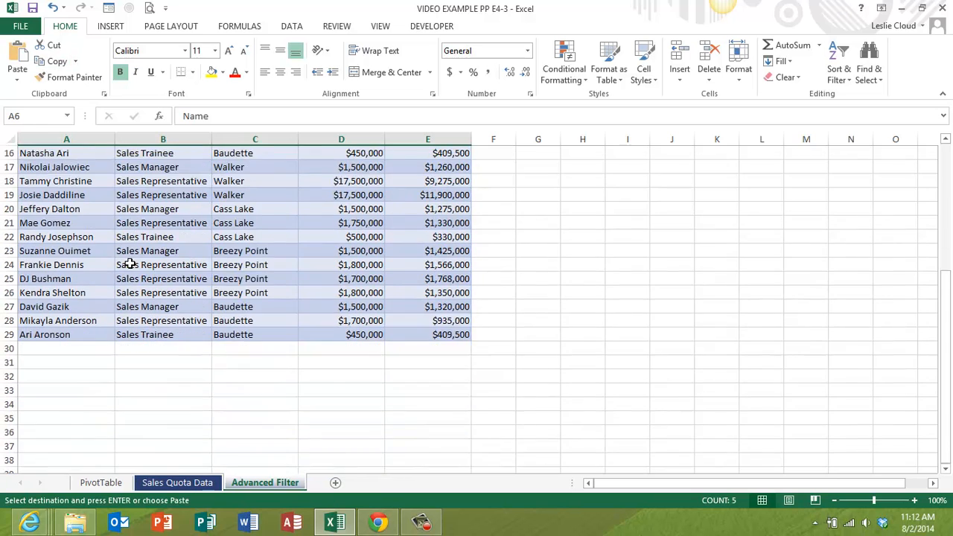
{"action": "left_click", "coordinate": [49, 336]}
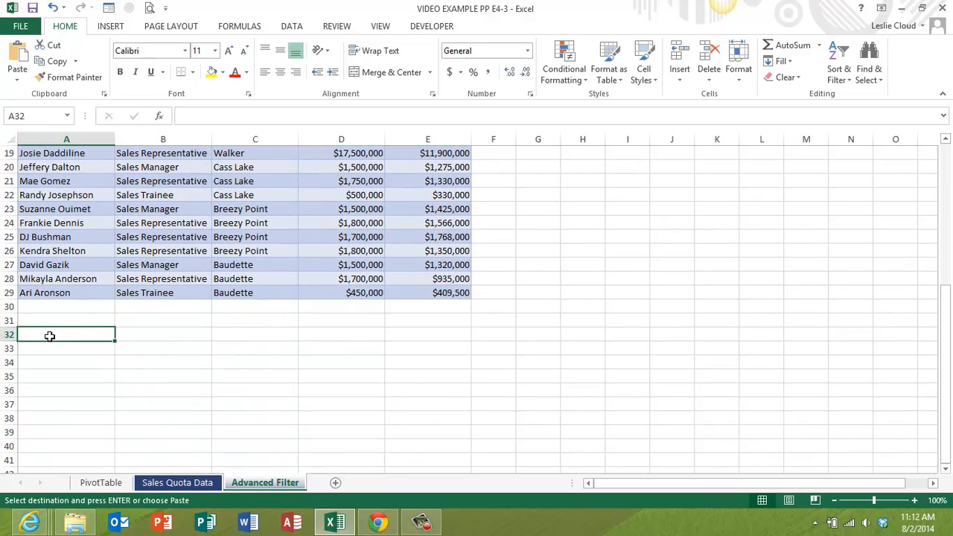
{"action": "left_click", "coordinate": [20, 54]}
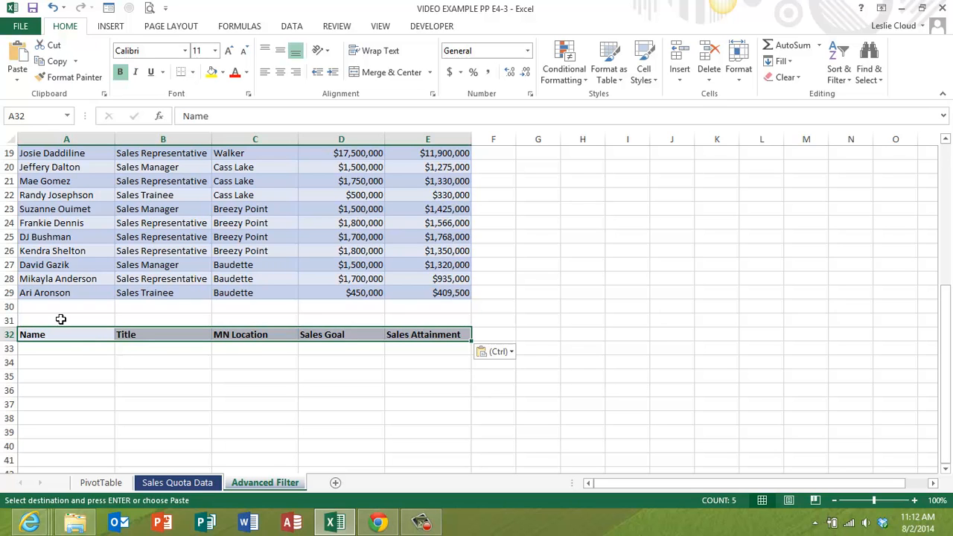
Enter the title Extract Area in cell A31, above the copied output headings.
{"action": "left_click", "coordinate": [61, 319]}
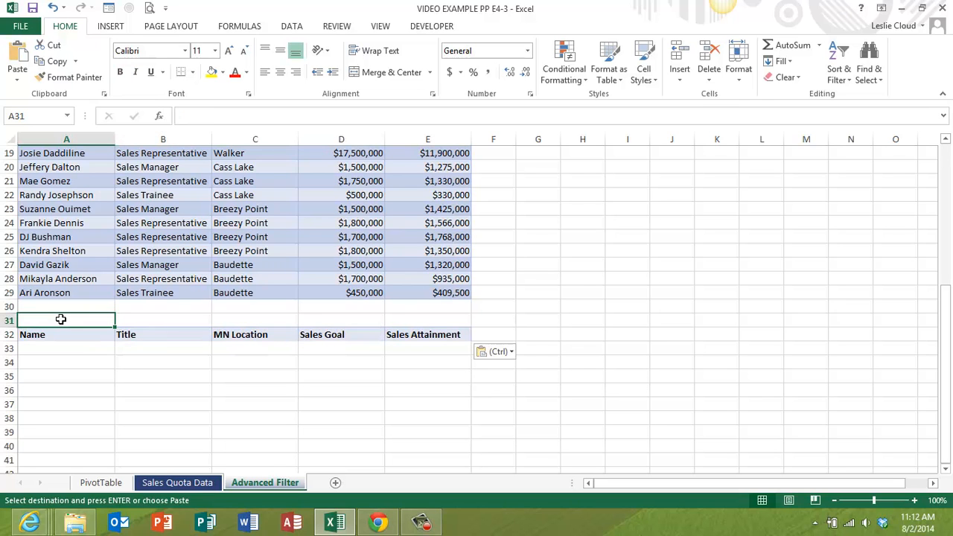
{"action": "type", "text": "Extrac"}
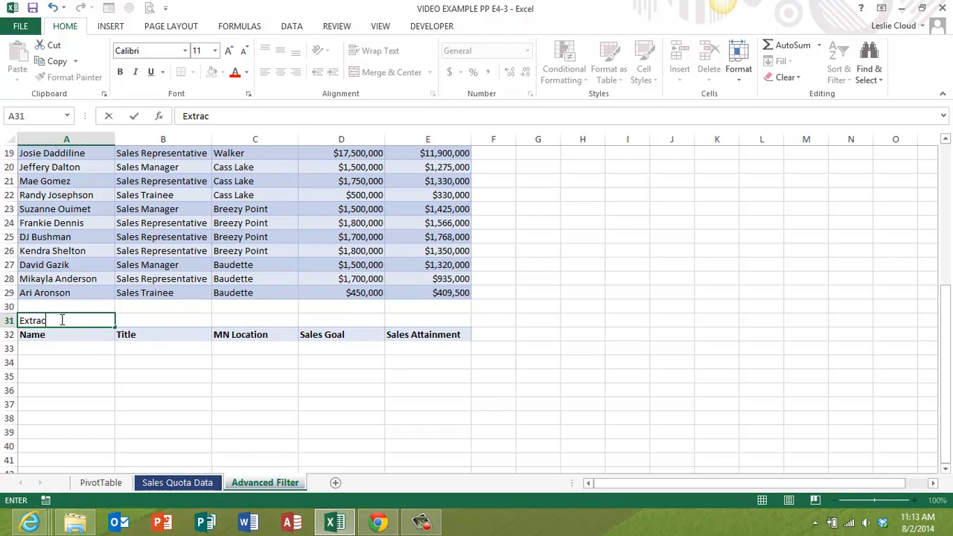
{"action": "type", "text": "t Area"}
{"action": "key", "text": "Return"}
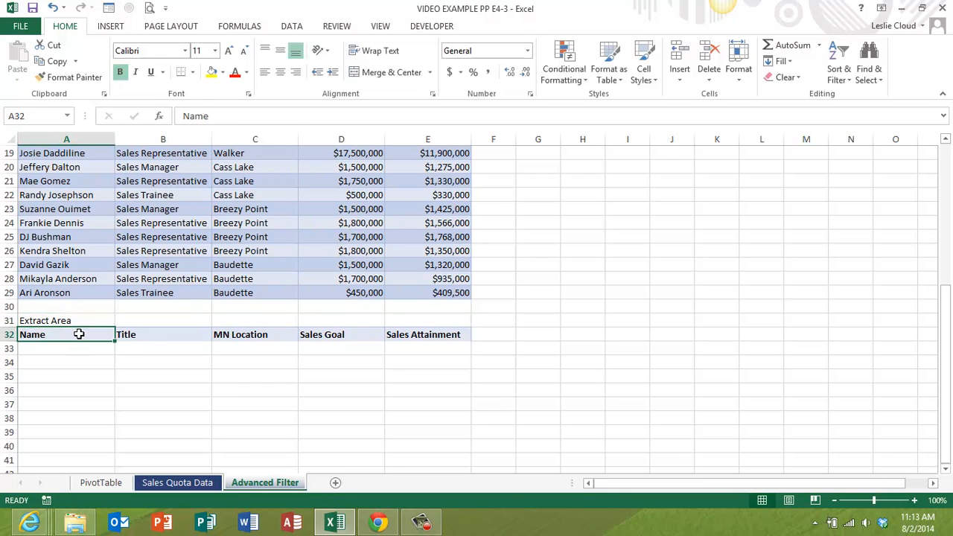
Enter the title Criteria Area in cell A1, above the criteria headings.
{"action": "scroll", "coordinate": [190, 328], "scroll_direction": "up", "scroll_amount": 6}
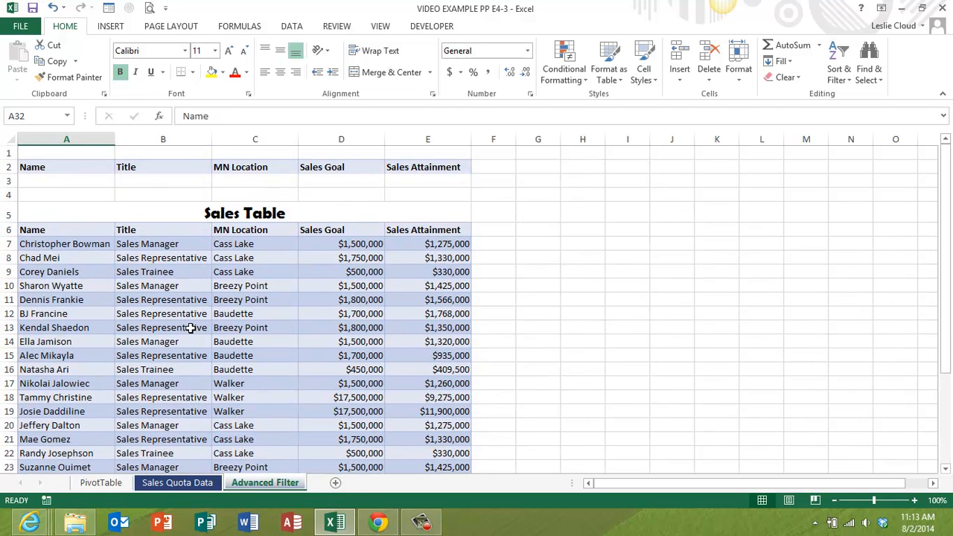
{"action": "left_click", "coordinate": [60, 152]}
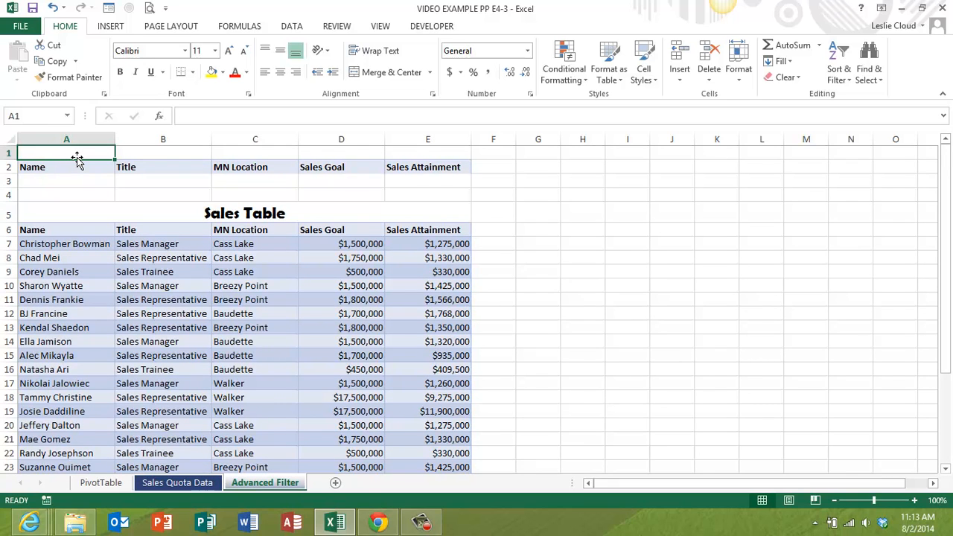
{"action": "type", "text": "C"}
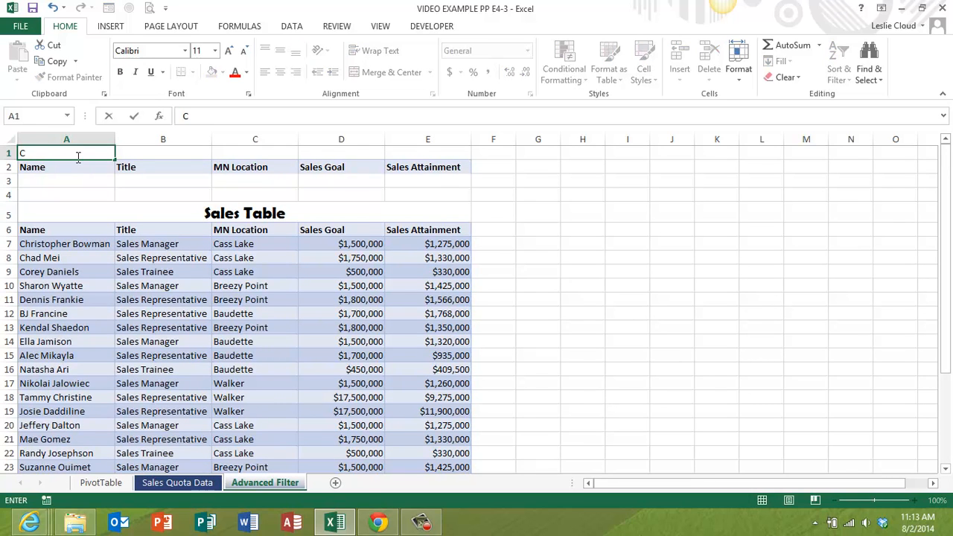
{"action": "type", "text": "riteria Area"}
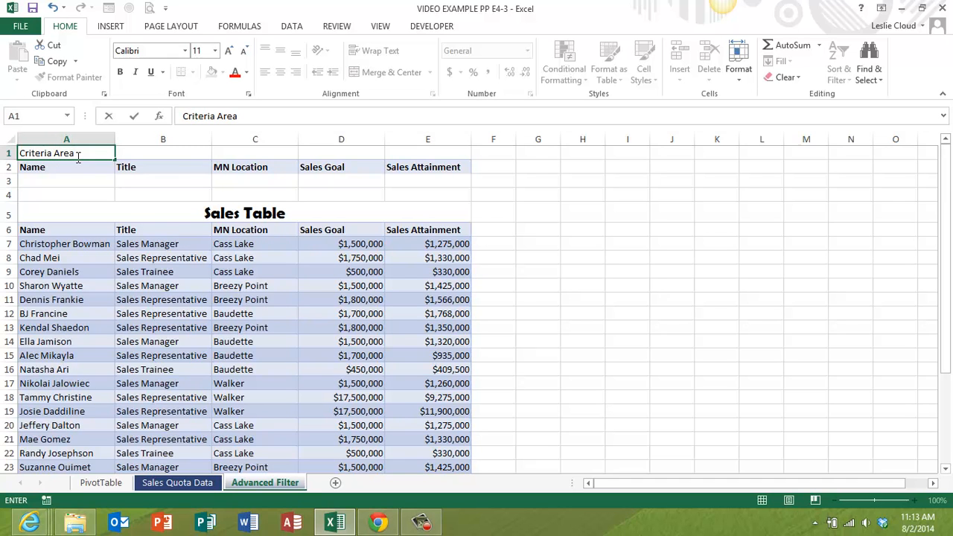
{"action": "key", "text": "ctrl+Return"}
{"action": "key", "text": "Down"}
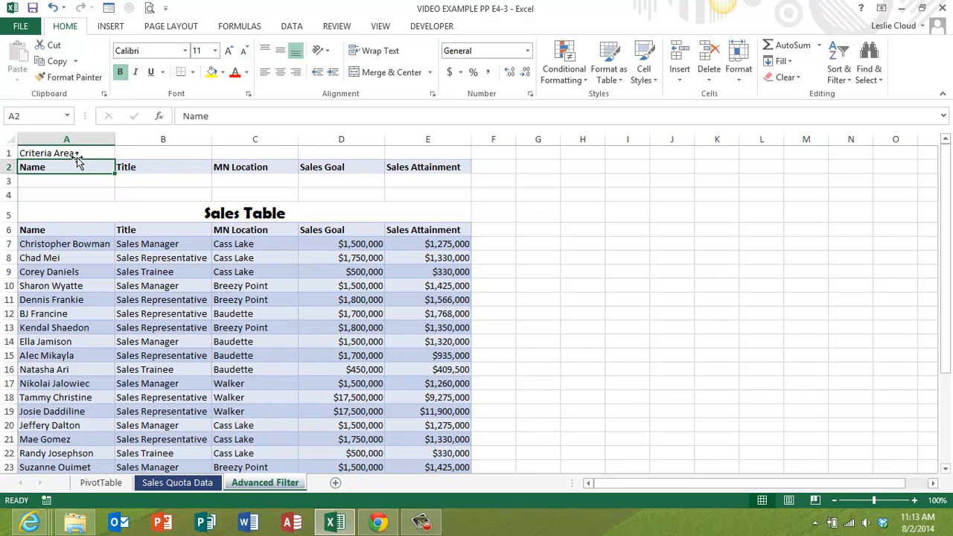
Copy the Sales Table title's formatting to the Criteria Area title in A1 and the Extract Area title in A31.
{"action": "left_click", "coordinate": [232, 214]}
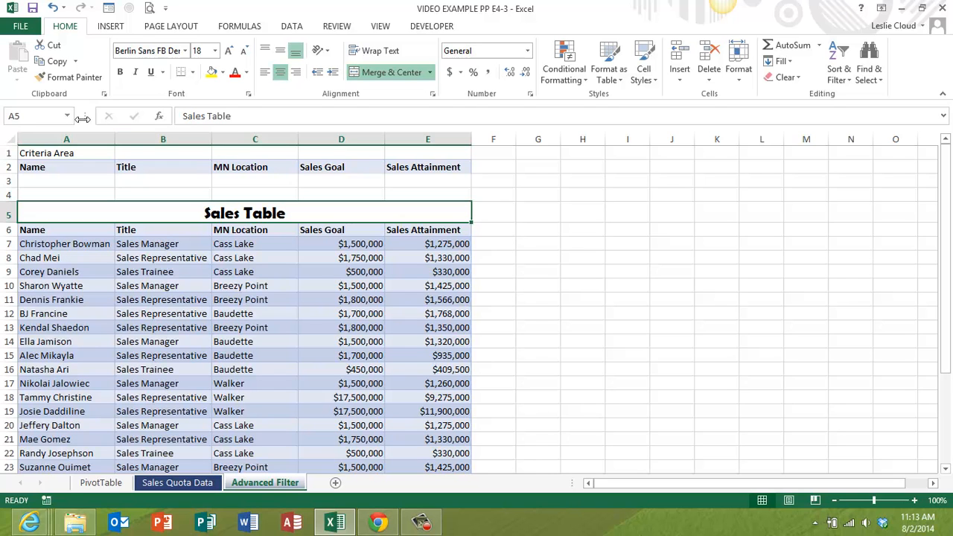
{"action": "left_click", "coordinate": [73, 78]}
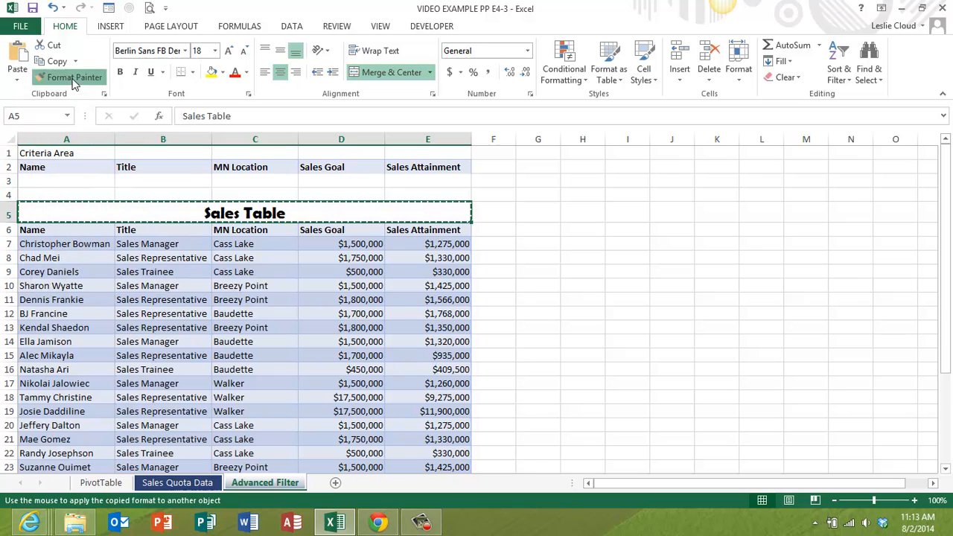
{"action": "left_click", "coordinate": [56, 152]}
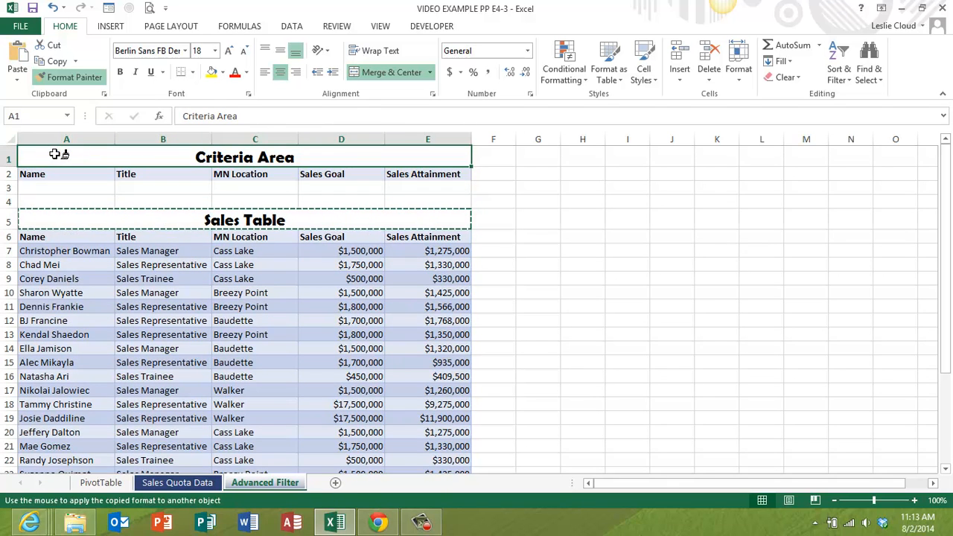
{"action": "scroll", "coordinate": [170, 202], "scroll_direction": "down", "scroll_amount": 1}
{"action": "scroll", "coordinate": [174, 207], "scroll_direction": "down", "scroll_amount": 6}
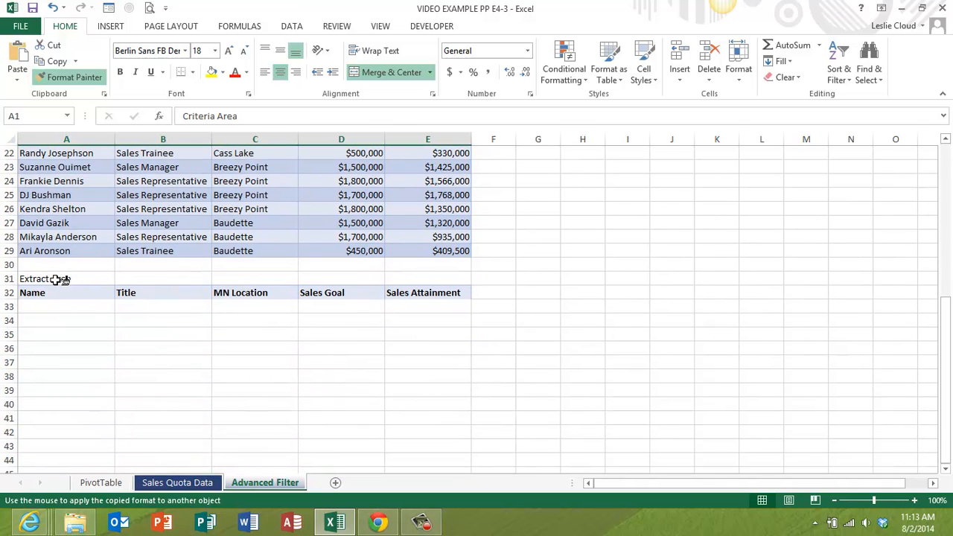
{"action": "left_click", "coordinate": [60, 279]}
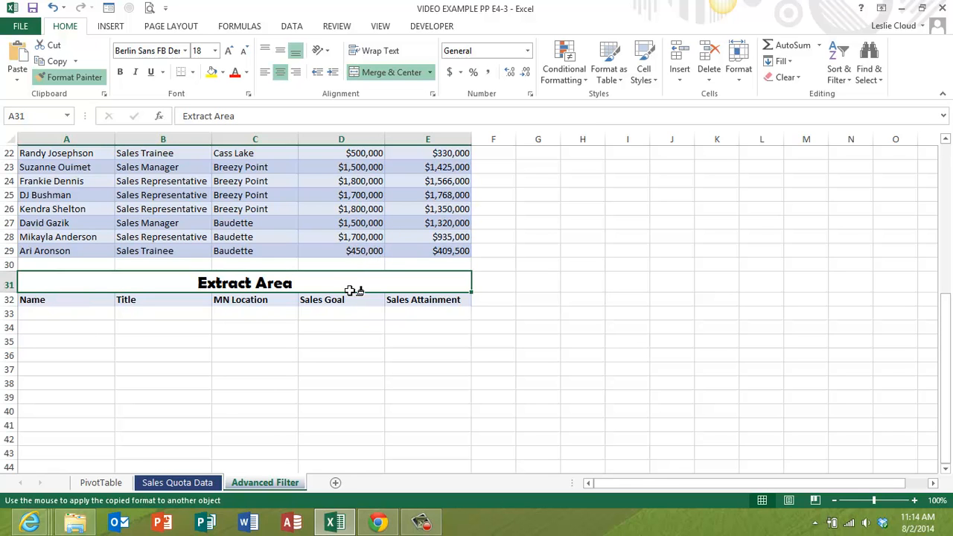
Try the title formatting on the Sales Attainment heading in E32, undo it, and leave Format Painter off.
{"action": "left_click", "coordinate": [436, 303]}
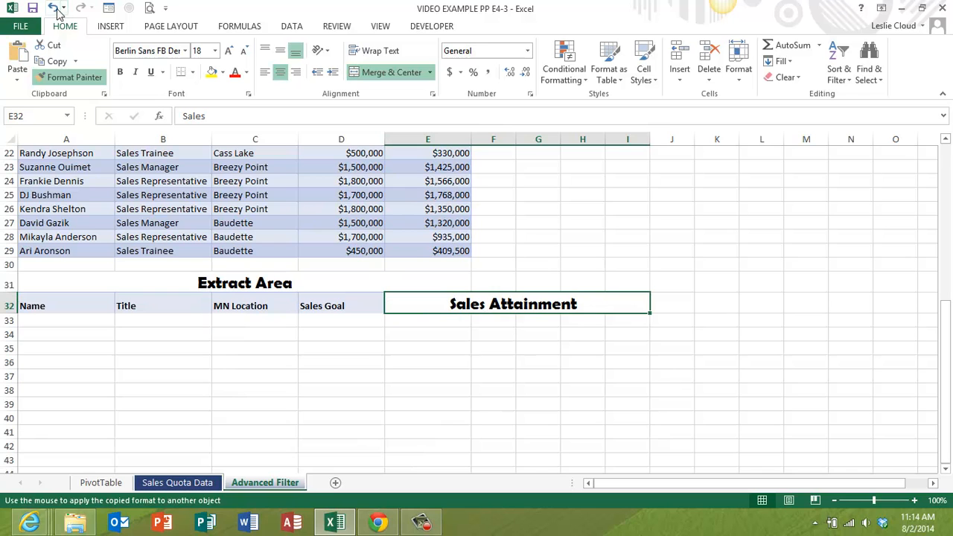
{"action": "left_click", "coordinate": [52, 7]}
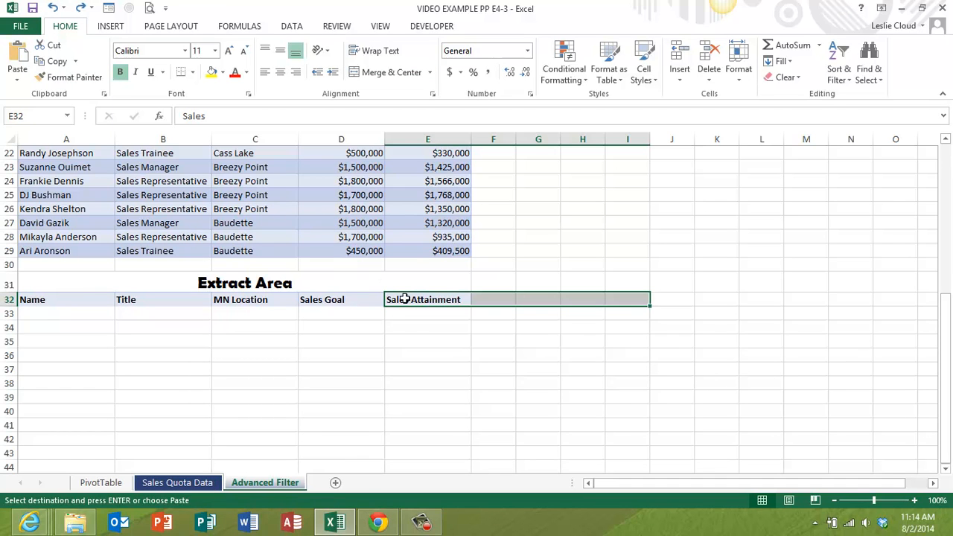
{"action": "left_click", "coordinate": [416, 339]}
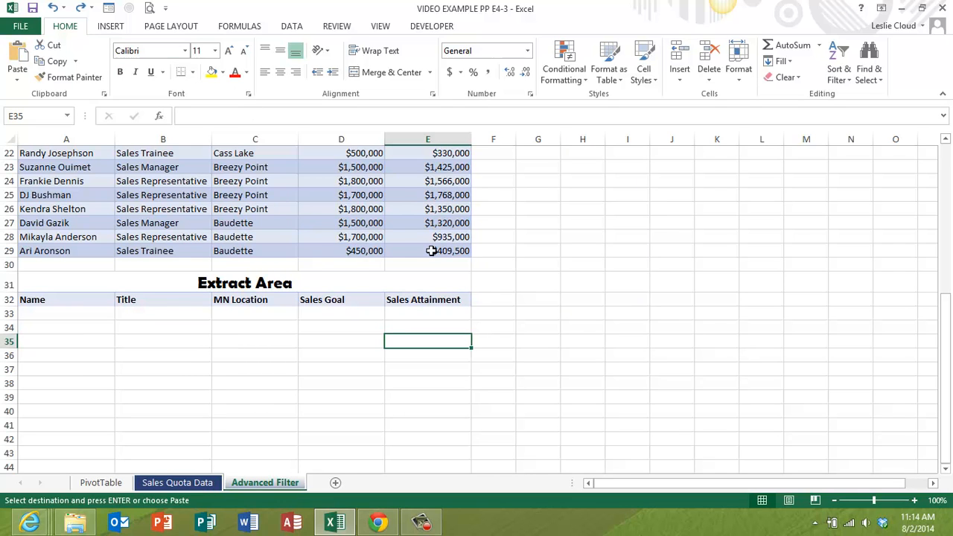
{"action": "left_click", "coordinate": [73, 78]}
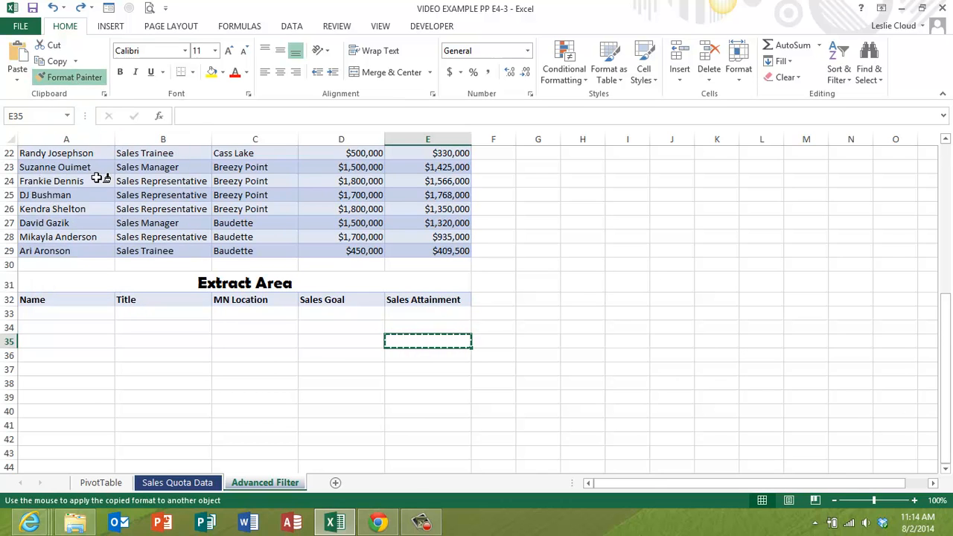
{"action": "left_click", "coordinate": [71, 77]}
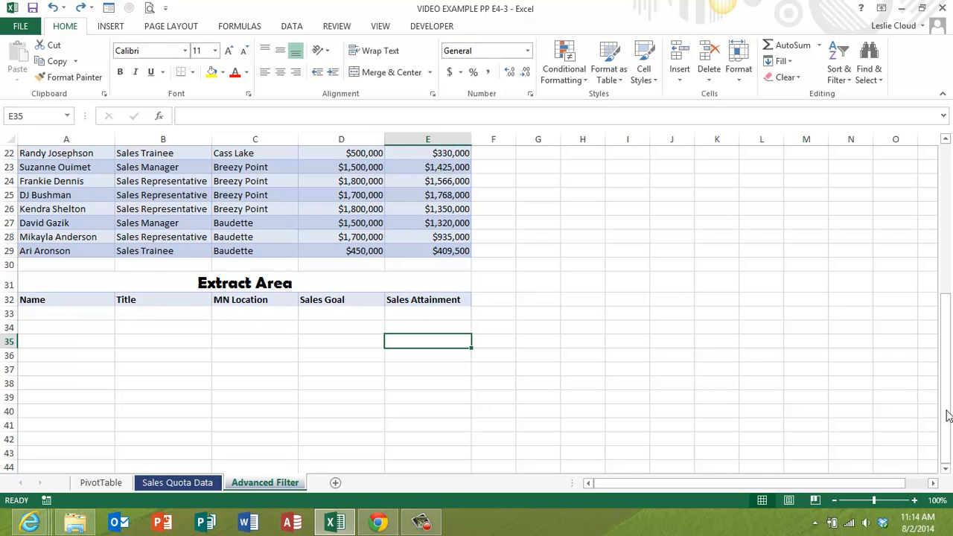
Enter Sales Trainee as the Title criterion in cell B3 of the Criteria Area.
{"action": "left_click_drag", "start_coordinate": [949, 410], "coordinate": [946, 256]}
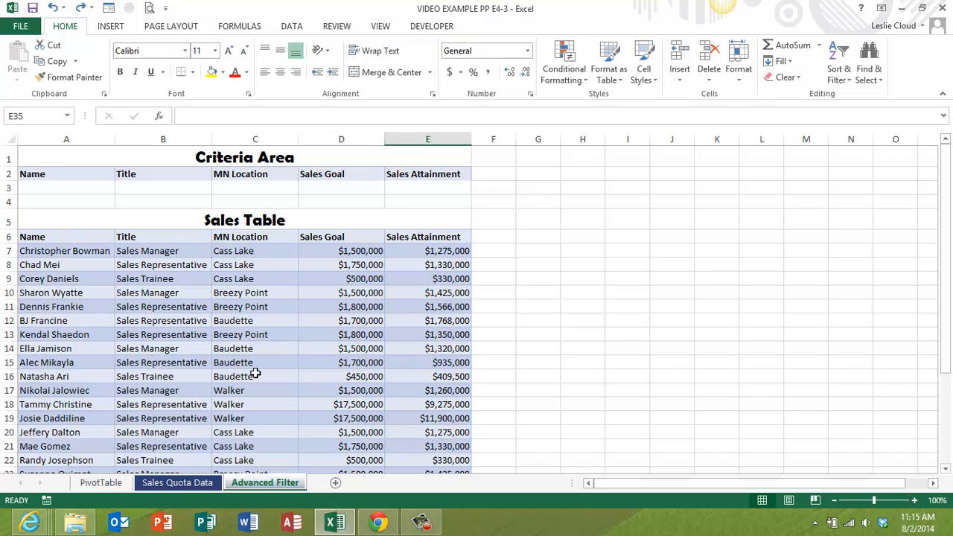
{"action": "left_click", "coordinate": [144, 187]}
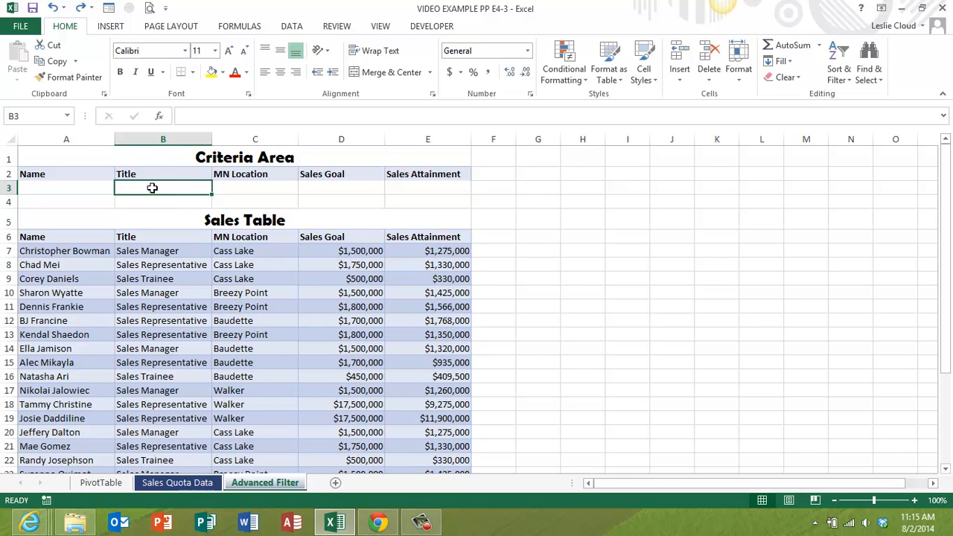
{"action": "type", "text": "Sa"}
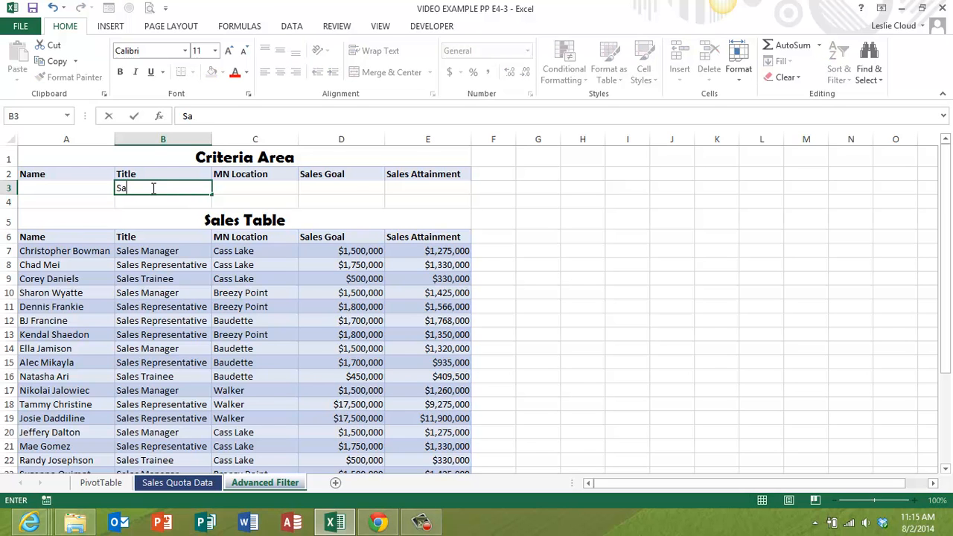
{"action": "type", "text": "les Trainee"}
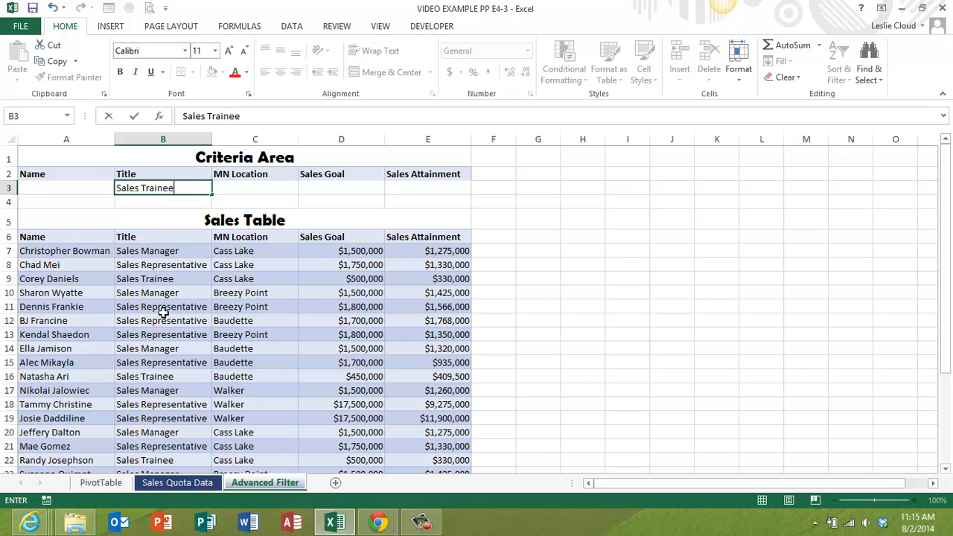
{"action": "key", "text": "Tab"}
Enter <400000 as the Sales Attainment criterion in cell E3 of the Criteria Area.
{"action": "key", "text": "Tab"}
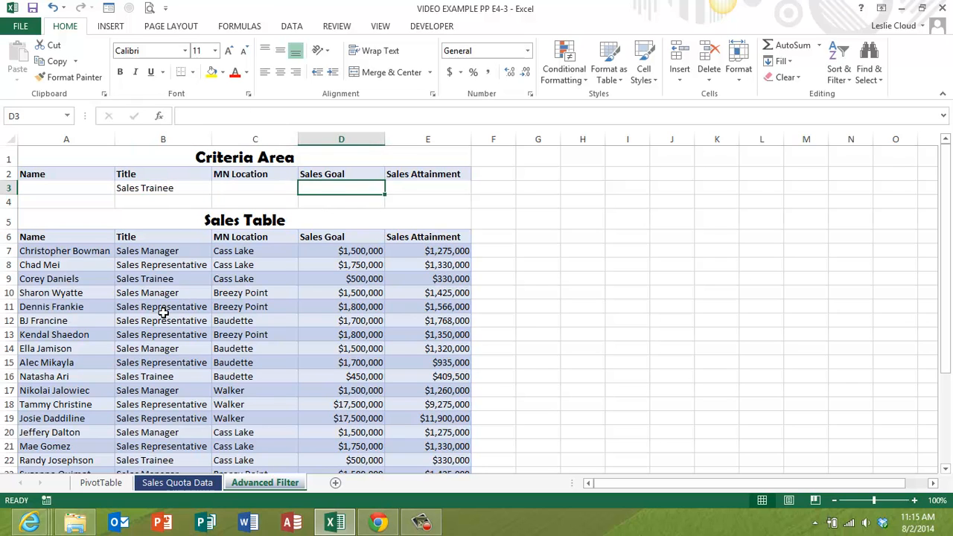
{"action": "key", "text": "Tab"}
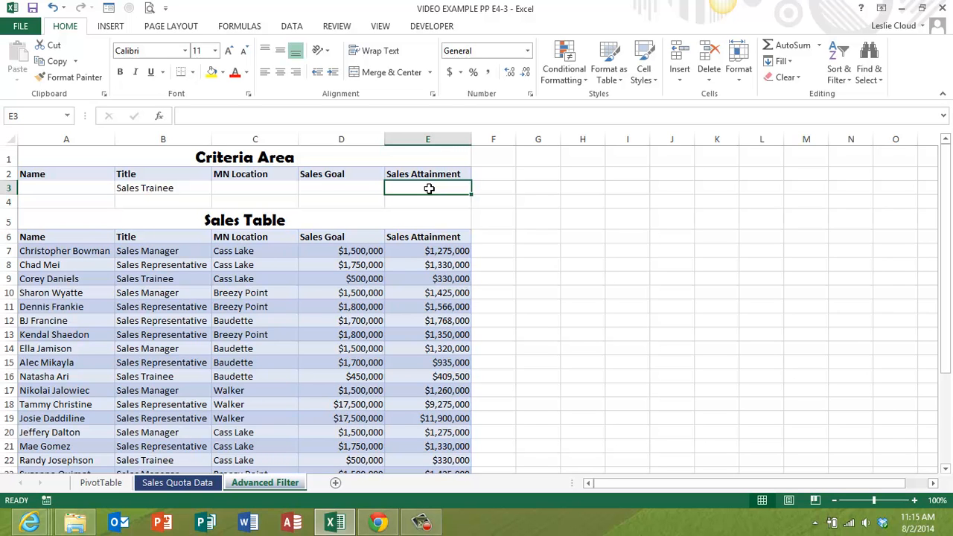
{"action": "type", "text": "<"}
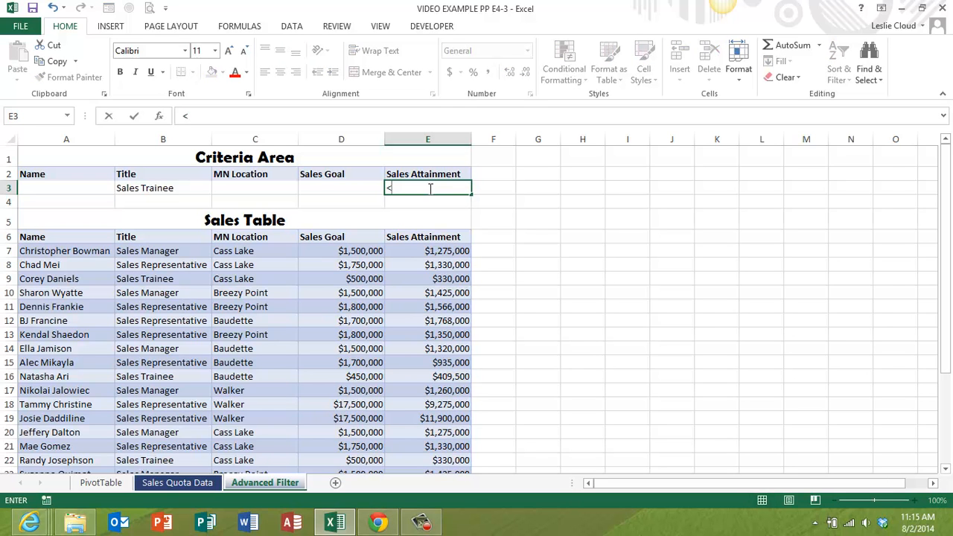
{"action": "type", "text": "400000"}
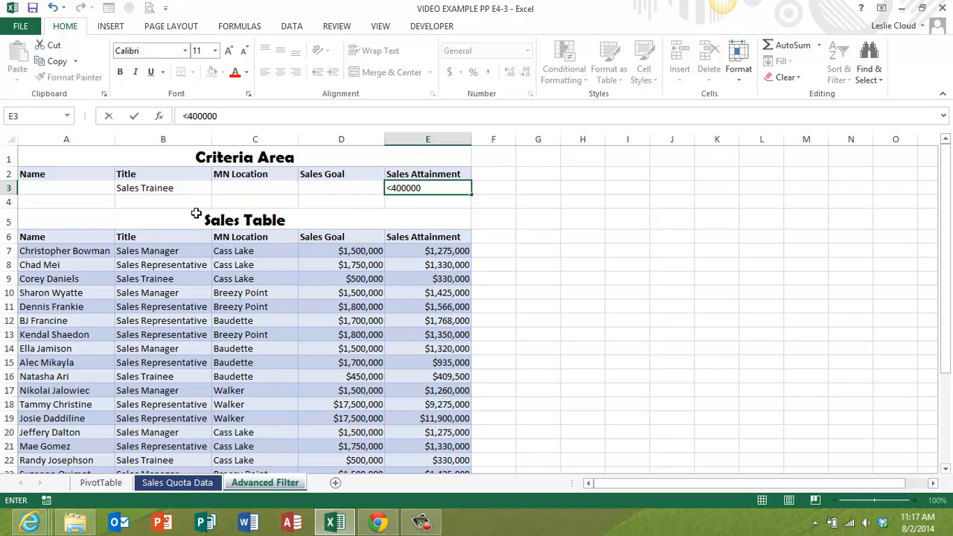
Set up an advanced filter on the Sales Table that copies the results to another location.
{"action": "left_click", "coordinate": [75, 252]}
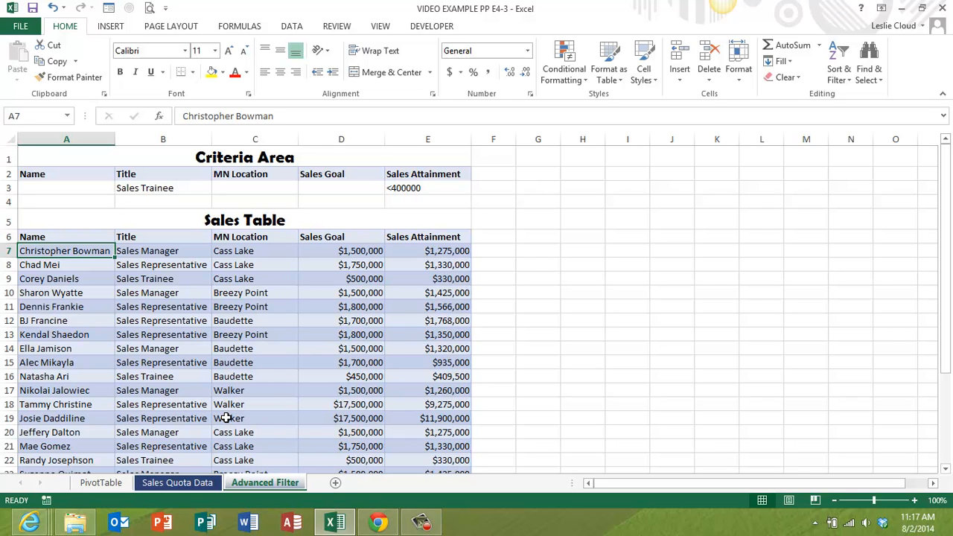
{"action": "left_click", "coordinate": [292, 27]}
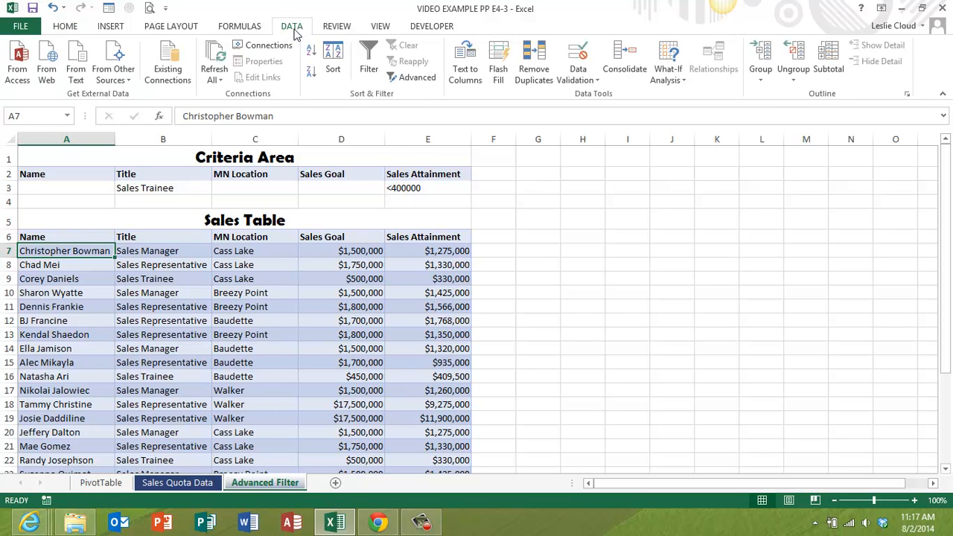
{"action": "left_click", "coordinate": [416, 82]}
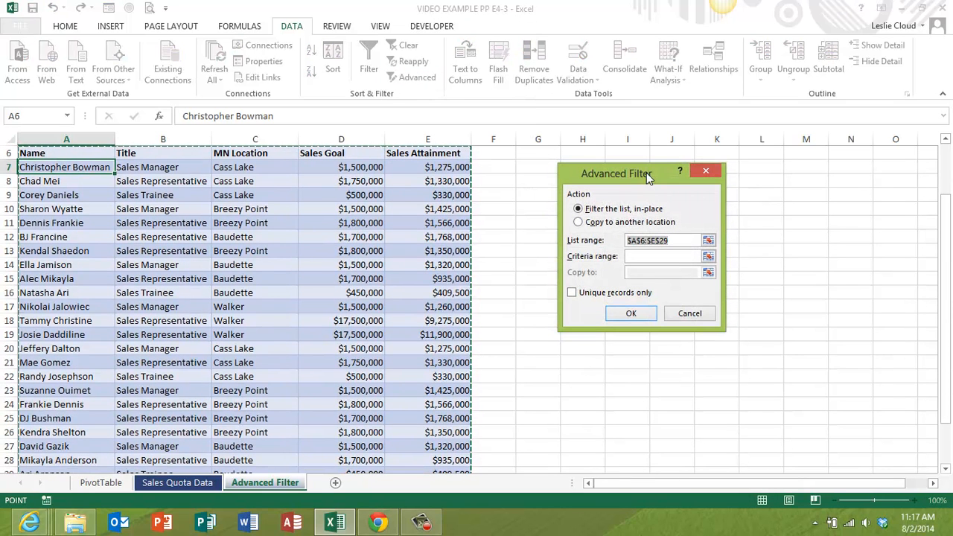
{"action": "left_click_drag", "start_coordinate": [644, 172], "coordinate": [589, 169]}
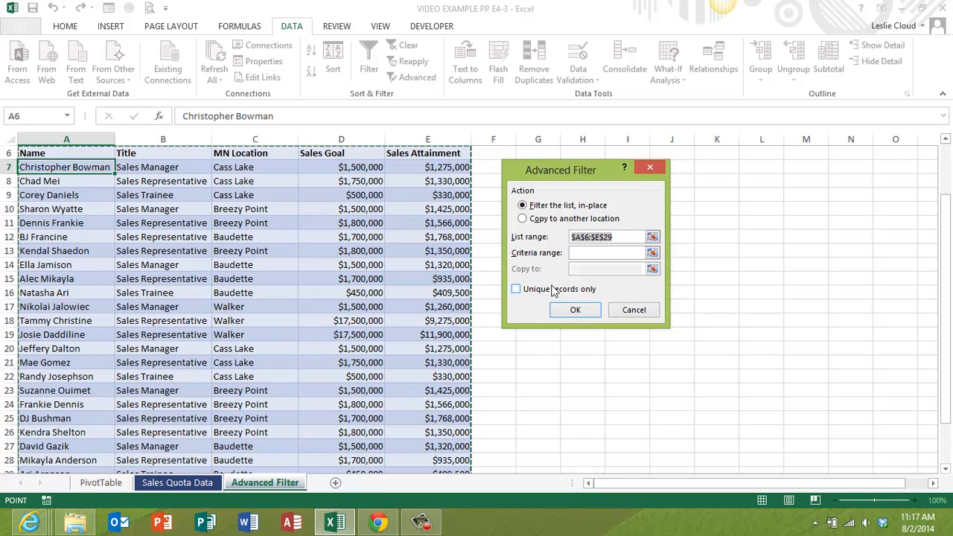
{"action": "left_click", "coordinate": [523, 219]}
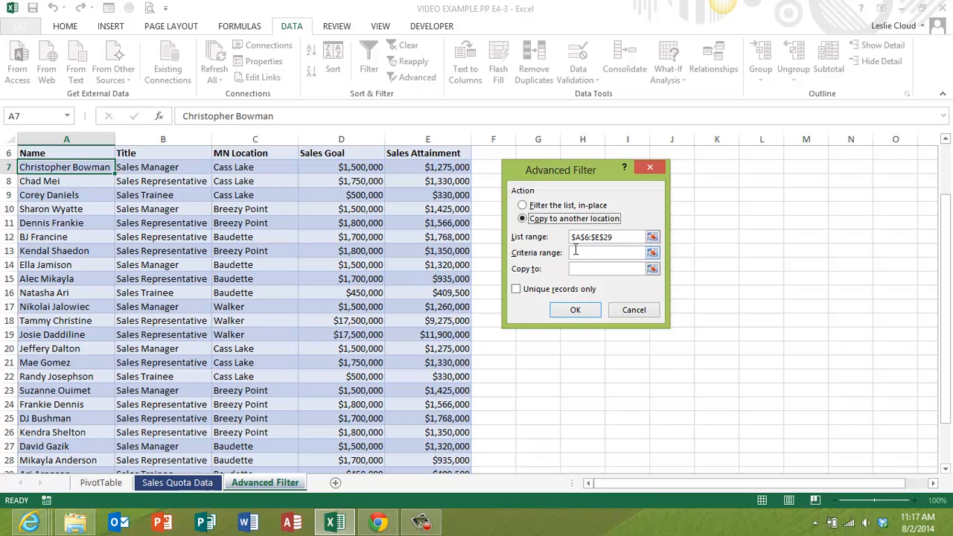
Check that the list range A6:E29 covers the whole Sales Table including its headings.
{"action": "left_click", "coordinate": [652, 237]}
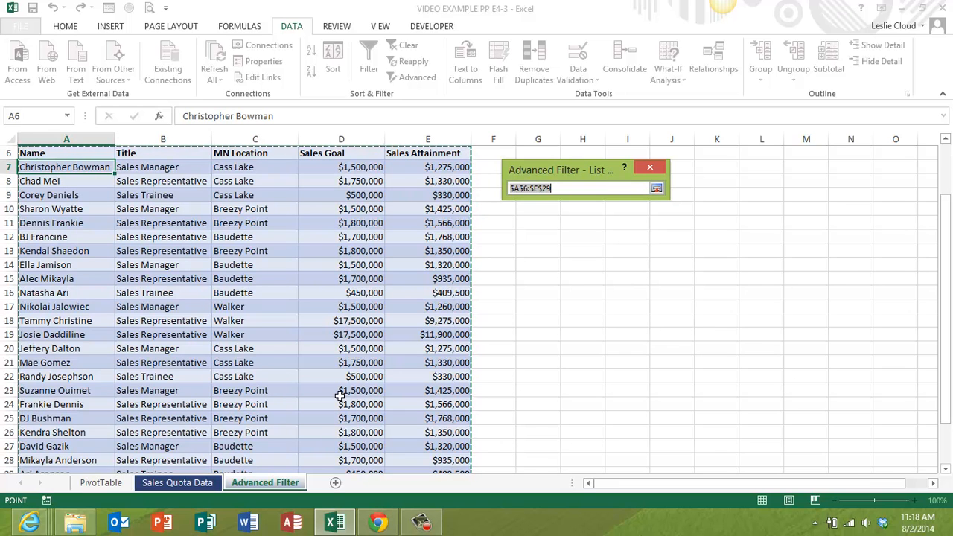
{"action": "scroll", "coordinate": [409, 421], "scroll_direction": "down", "scroll_amount": 2}
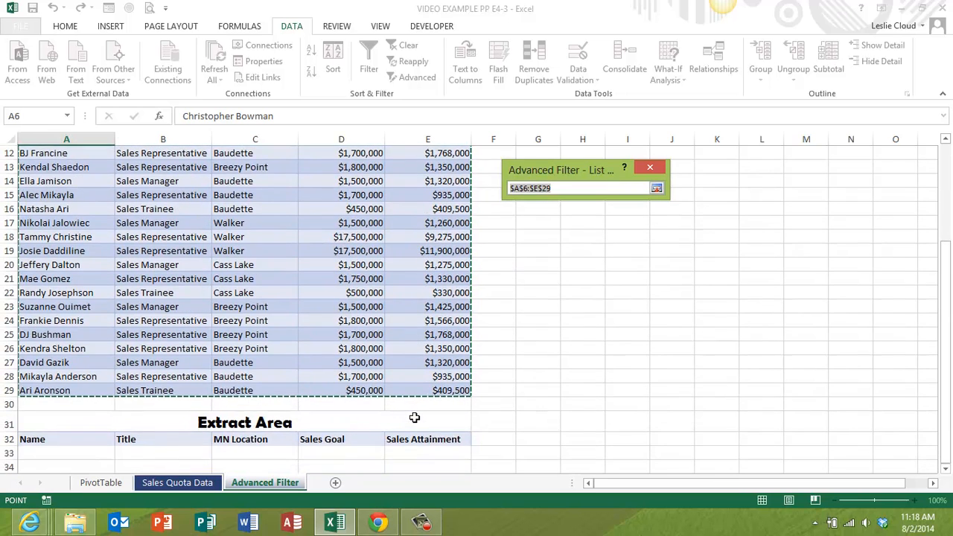
{"action": "scroll", "coordinate": [406, 397], "scroll_direction": "up", "scroll_amount": 4}
{"action": "scroll", "coordinate": [406, 397], "scroll_direction": "down", "scroll_amount": 1}
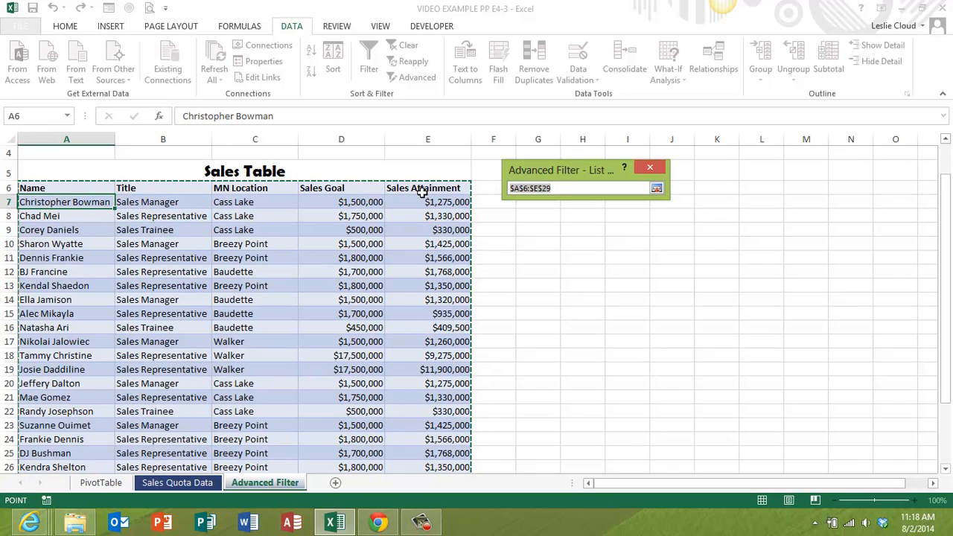
{"action": "left_click", "coordinate": [656, 189]}
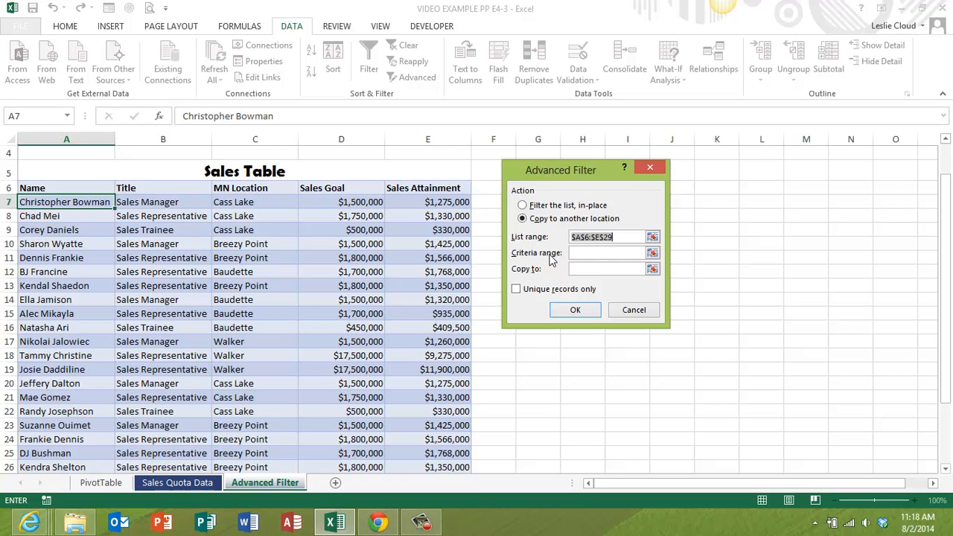
Set the advanced filter's criteria range to A2:E3, the Criteria Area headings and the criteria row.
{"action": "left_click", "coordinate": [588, 252]}
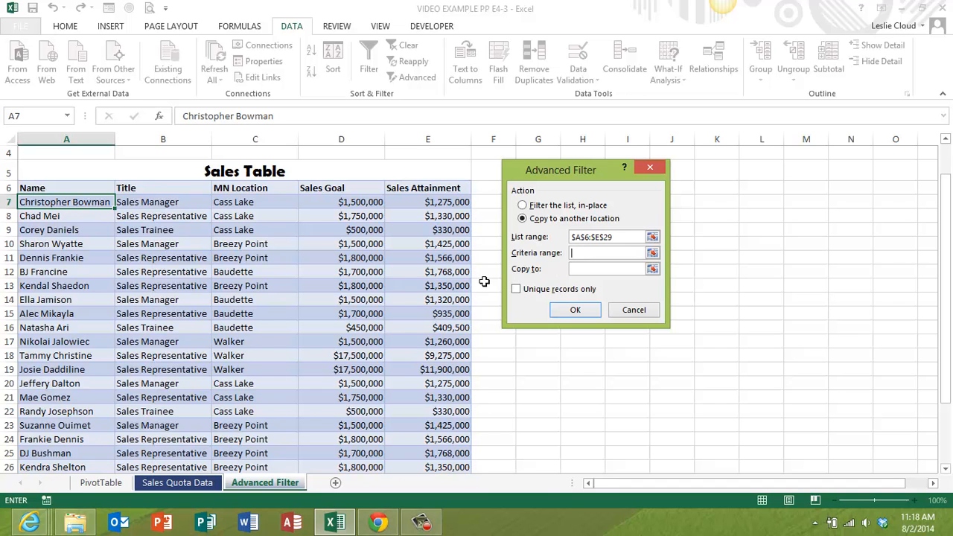
{"action": "scroll", "coordinate": [570, 290], "scroll_direction": "up", "scroll_amount": 1}
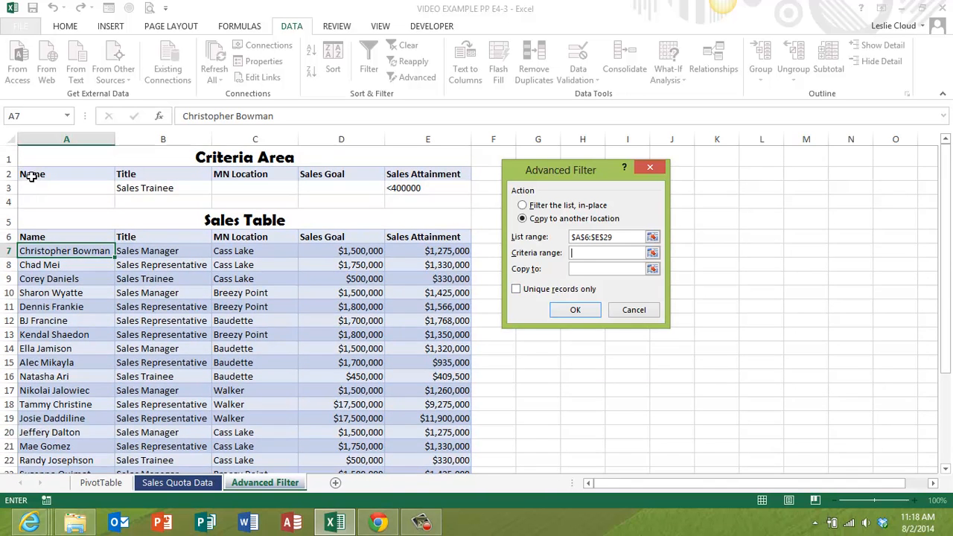
{"action": "left_click_drag", "start_coordinate": [32, 173], "coordinate": [421, 191]}
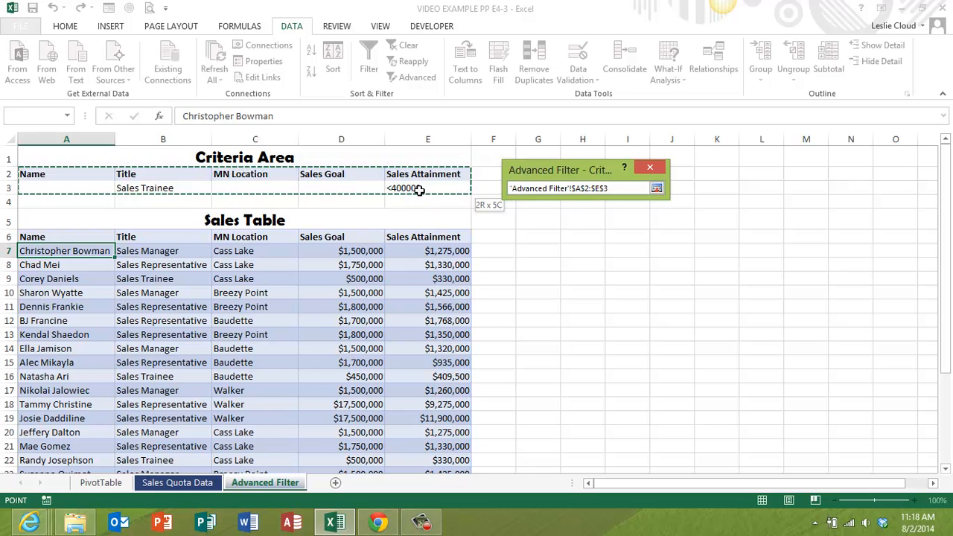
{"action": "left_click_drag", "start_coordinate": [418, 190], "coordinate": [420, 190]}
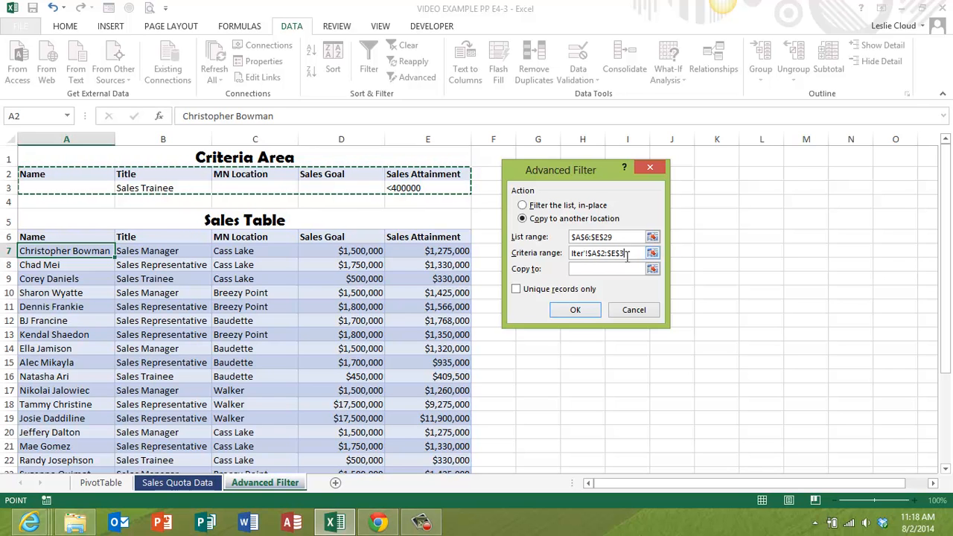
Set the copy destination to the Extract Area headings A32:E32, run the filter and view the extracted records.
{"action": "left_click", "coordinate": [583, 269]}
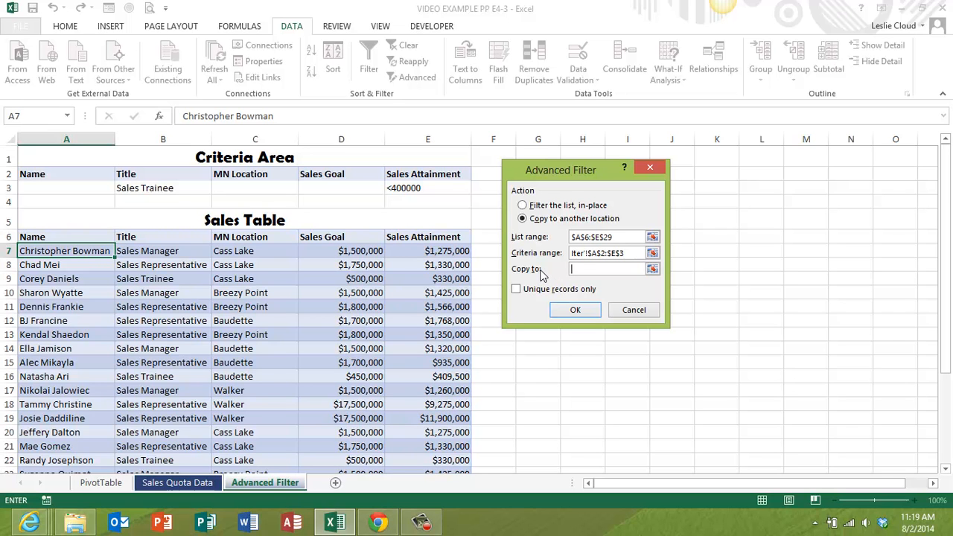
{"action": "scroll", "coordinate": [436, 272], "scroll_direction": "down", "scroll_amount": 6}
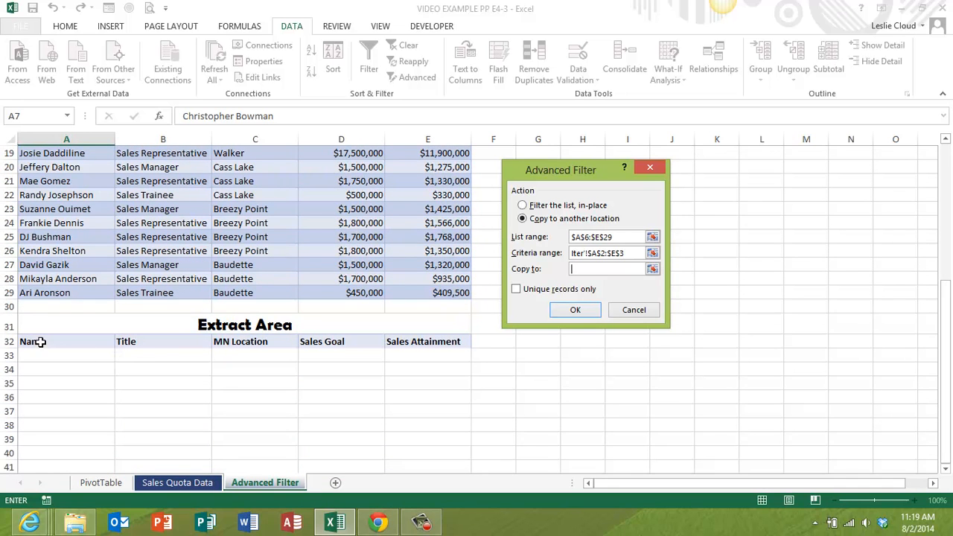
{"action": "left_click_drag", "start_coordinate": [43, 342], "coordinate": [425, 340]}
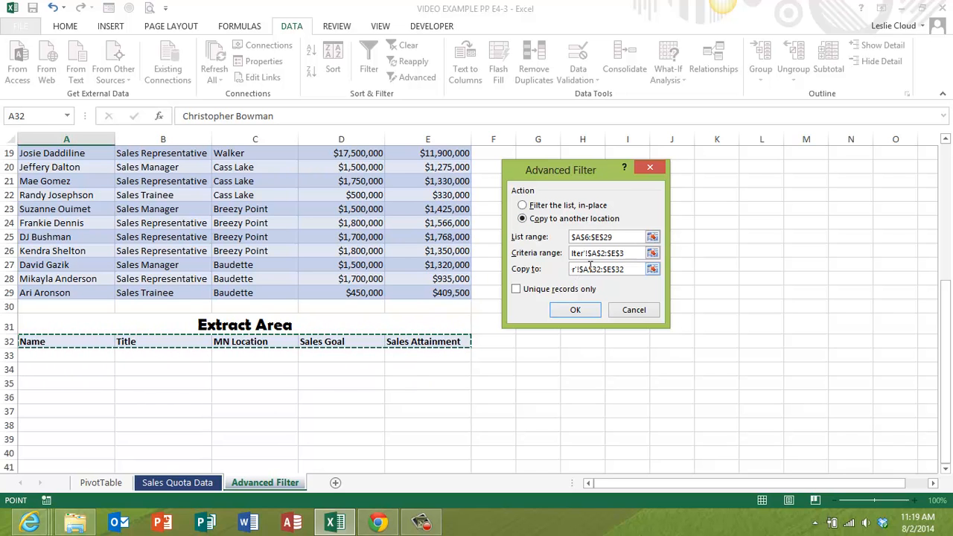
{"action": "left_click", "coordinate": [575, 311]}
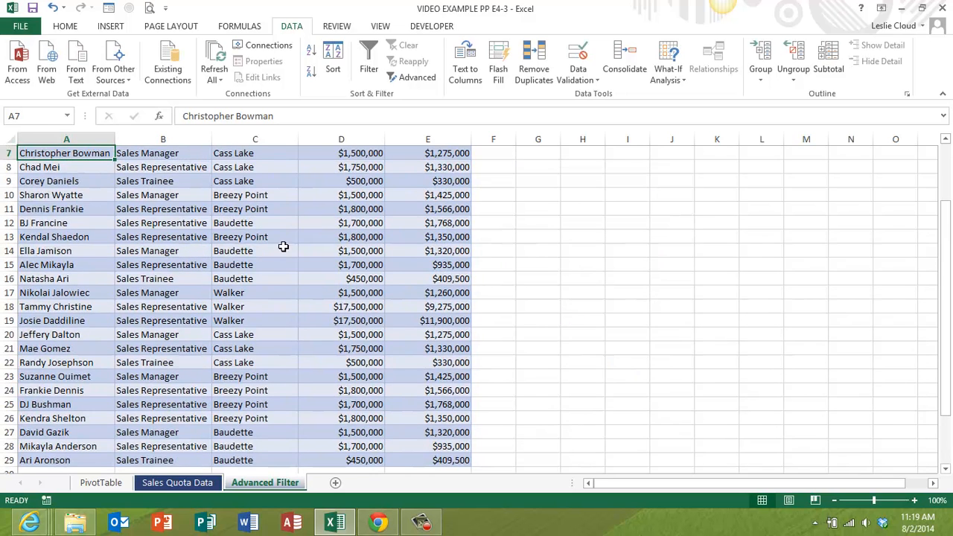
{"action": "scroll", "coordinate": [282, 246], "scroll_direction": "down", "scroll_amount": 3}
{"action": "scroll", "coordinate": [283, 247], "scroll_direction": "down", "scroll_amount": 1}
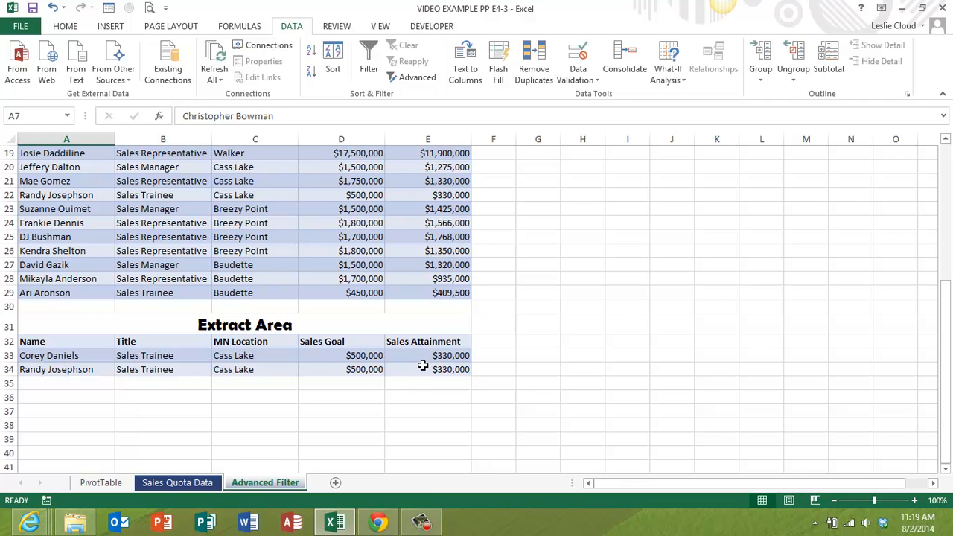
{"action": "mouse_move", "coordinate": [418, 524]}
{"action": "left_click", "coordinate": [404, 490]}
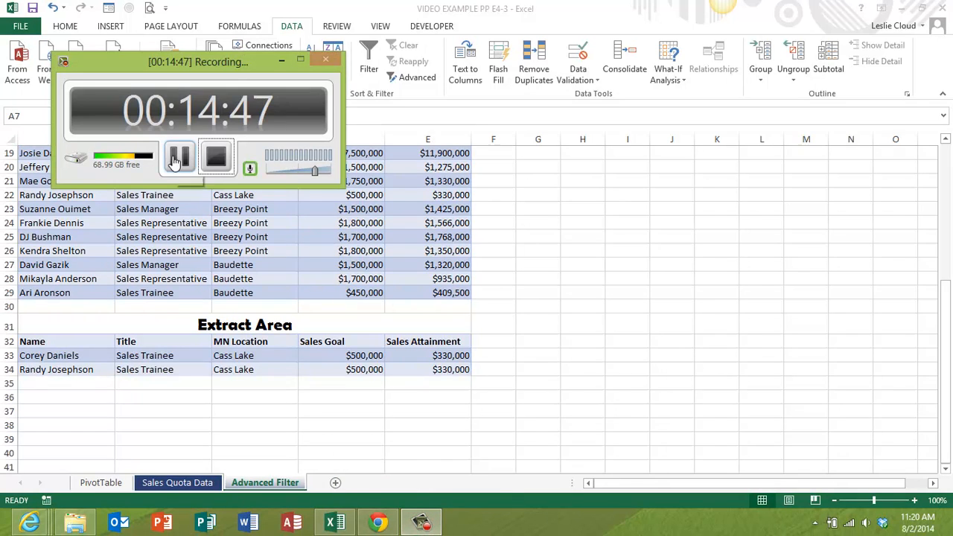
{"action": "left_click", "coordinate": [176, 160]}
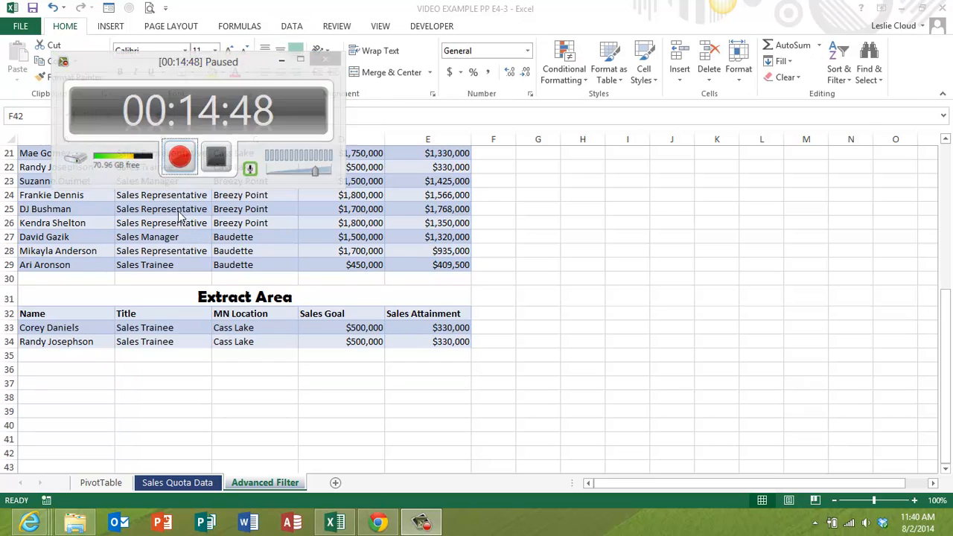
{"action": "left_click", "coordinate": [179, 156]}
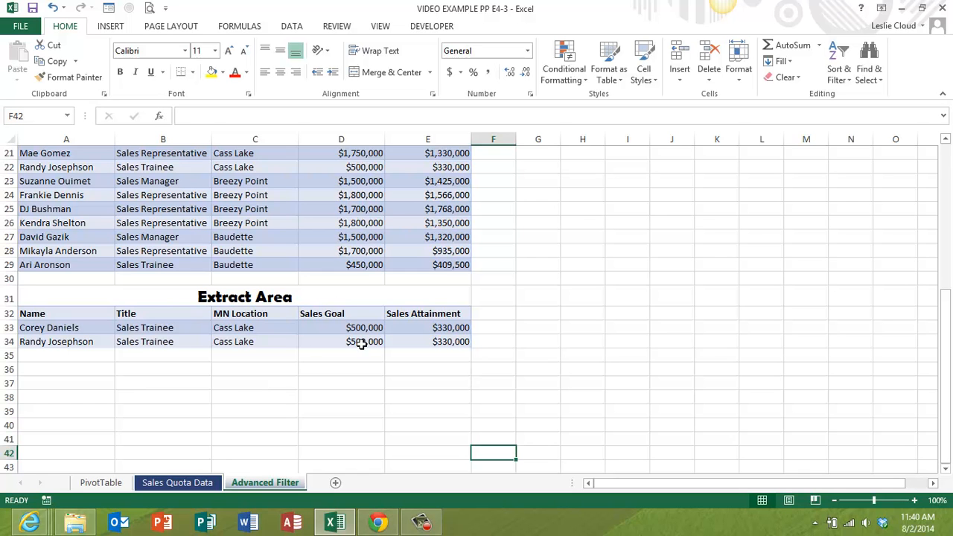
Delete the <400000 Sales Attainment criterion from cell E3 of the Criteria Area.
{"action": "scroll", "coordinate": [328, 317], "scroll_direction": "up", "scroll_amount": 4}
{"action": "scroll", "coordinate": [328, 317], "scroll_direction": "up", "scroll_amount": 3}
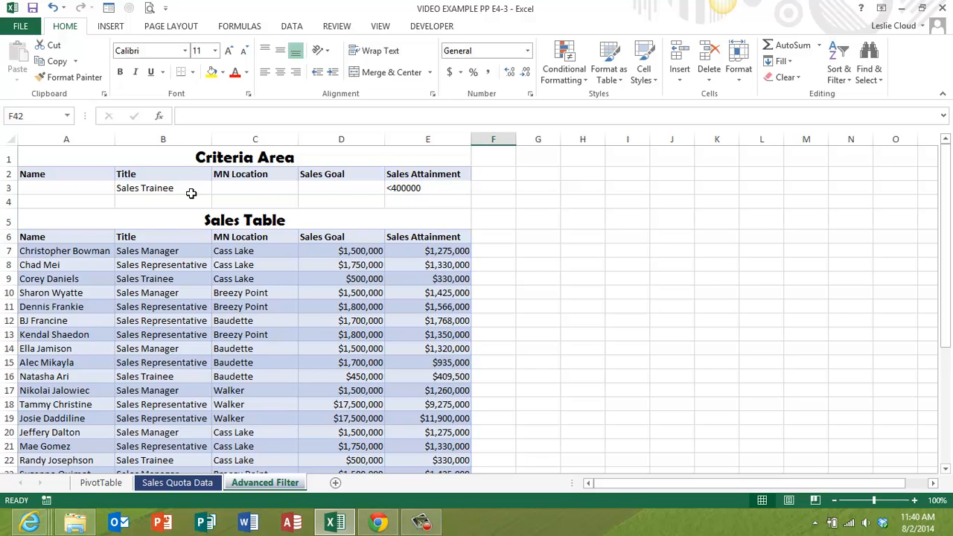
{"action": "left_click", "coordinate": [425, 188]}
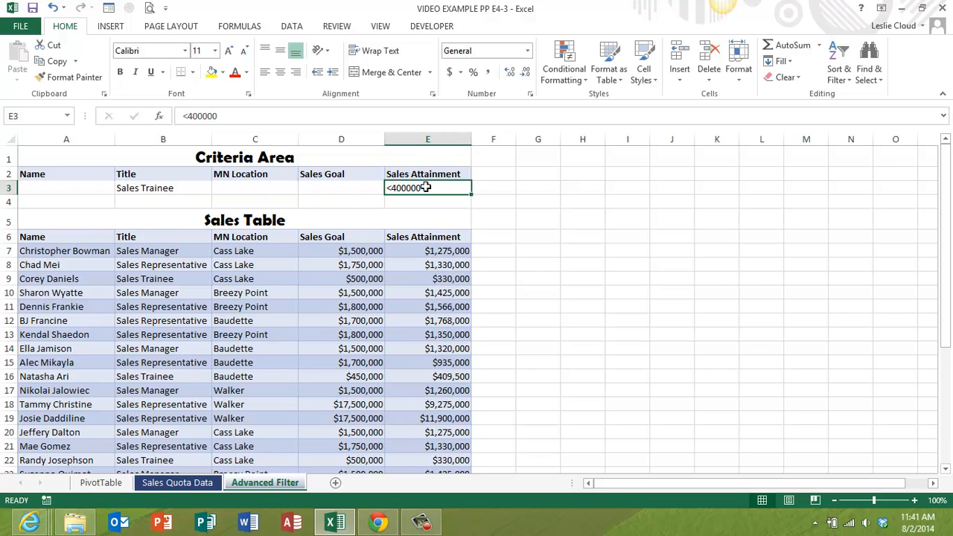
{"action": "key", "text": "Delete"}
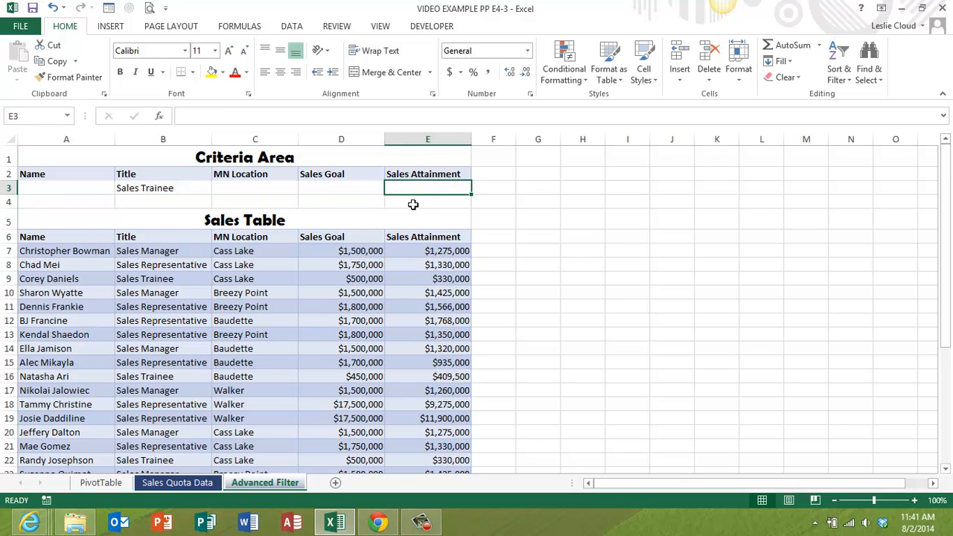
Enter <1000000 as an alternative Sales Attainment criterion in cell E4, one row below the Title criterion.
{"action": "left_click", "coordinate": [413, 204]}
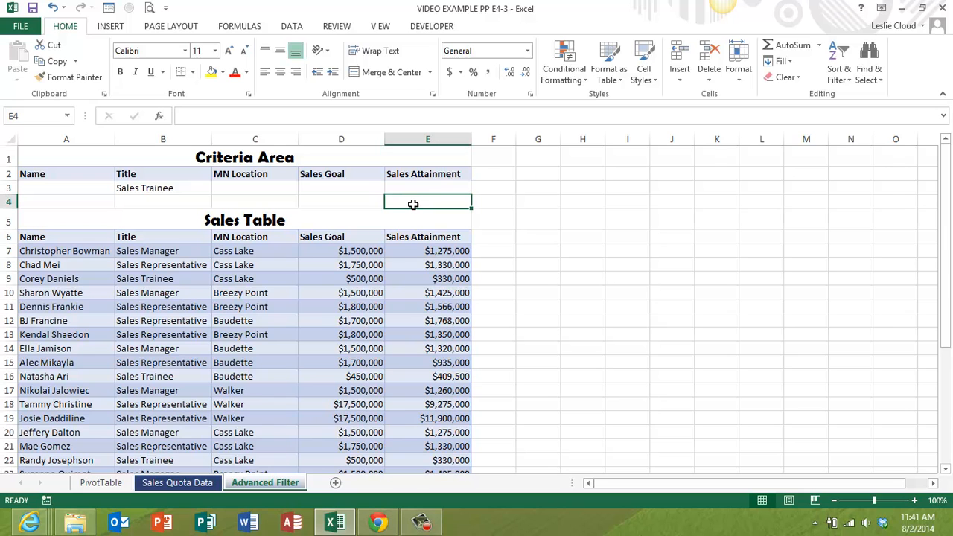
{"action": "type", "text": "<"}
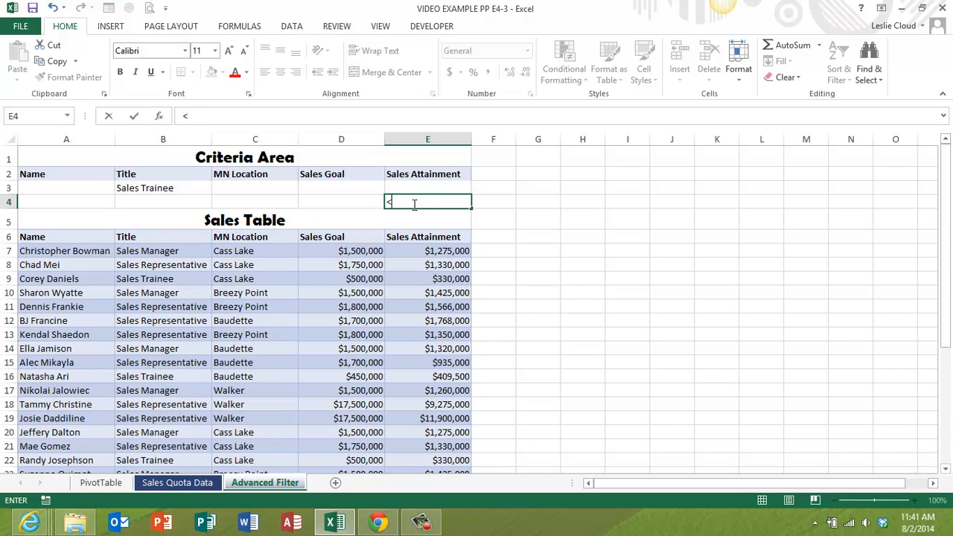
{"action": "type", "text": "1000000"}
{"action": "type", "text": "0"}
{"action": "left_click", "coordinate": [400, 201]}
{"action": "key", "text": "BackSpace"}
{"action": "scroll", "coordinate": [302, 338], "scroll_direction": "down", "scroll_amount": 1}
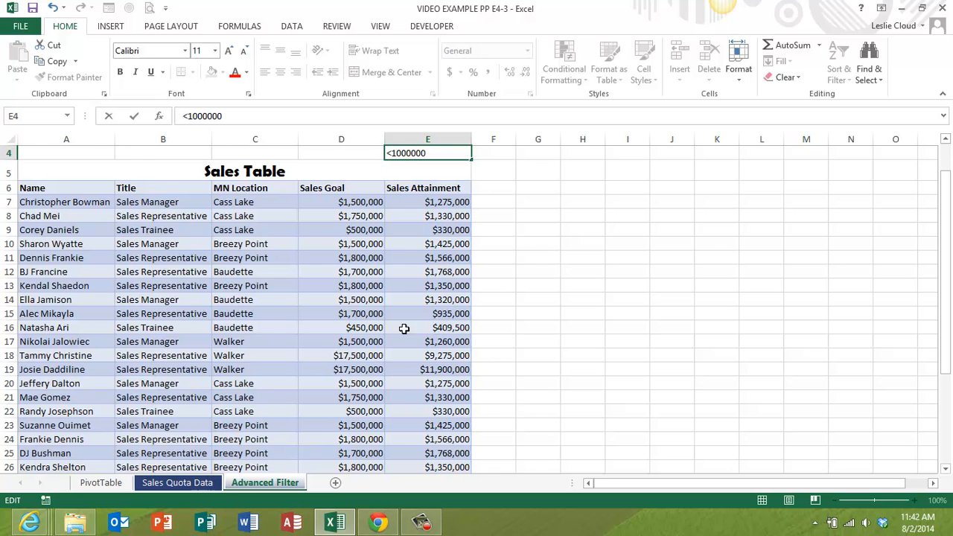
{"action": "key", "text": "Return"}
{"action": "key", "text": "Return"}
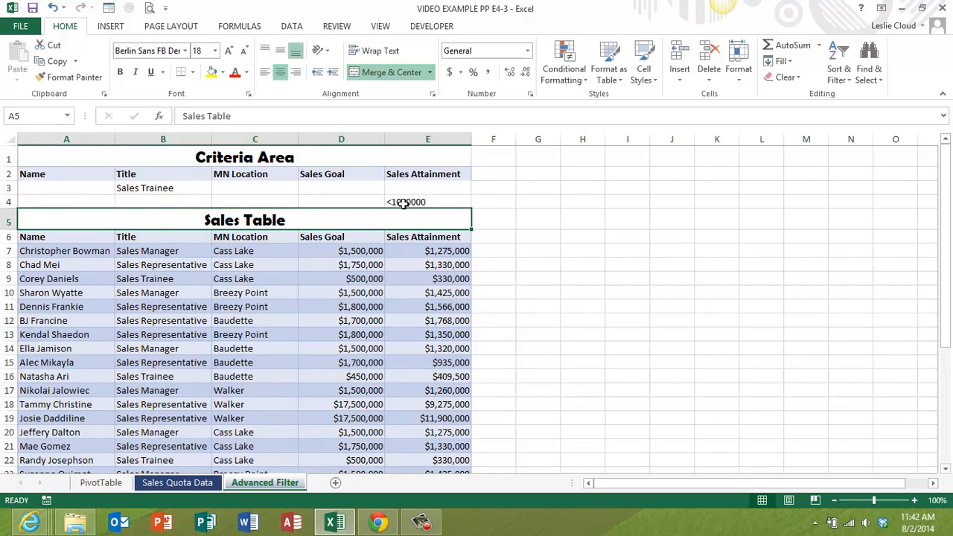
Start another advanced filter from a cell in the Sales Table, with results copied to another location.
{"action": "left_click", "coordinate": [248, 278]}
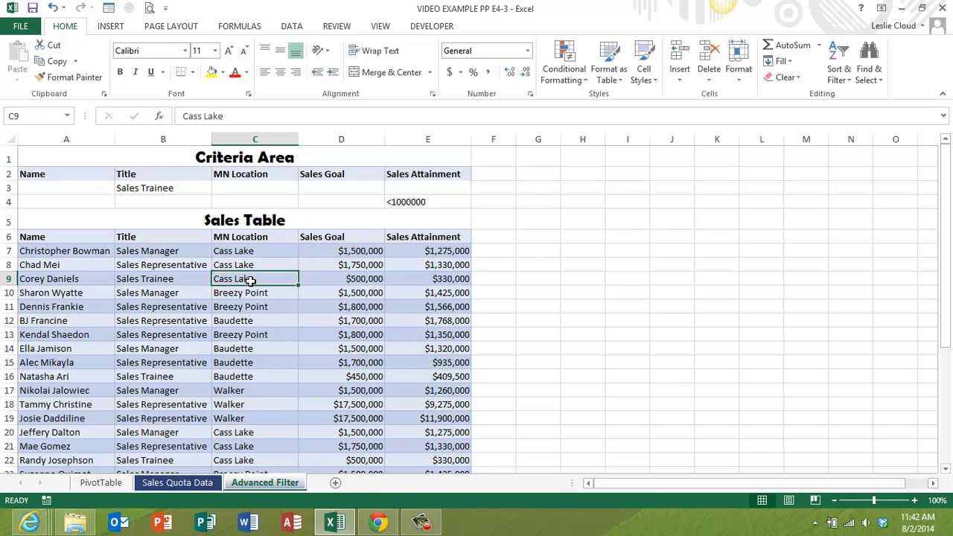
{"action": "left_click", "coordinate": [292, 27]}
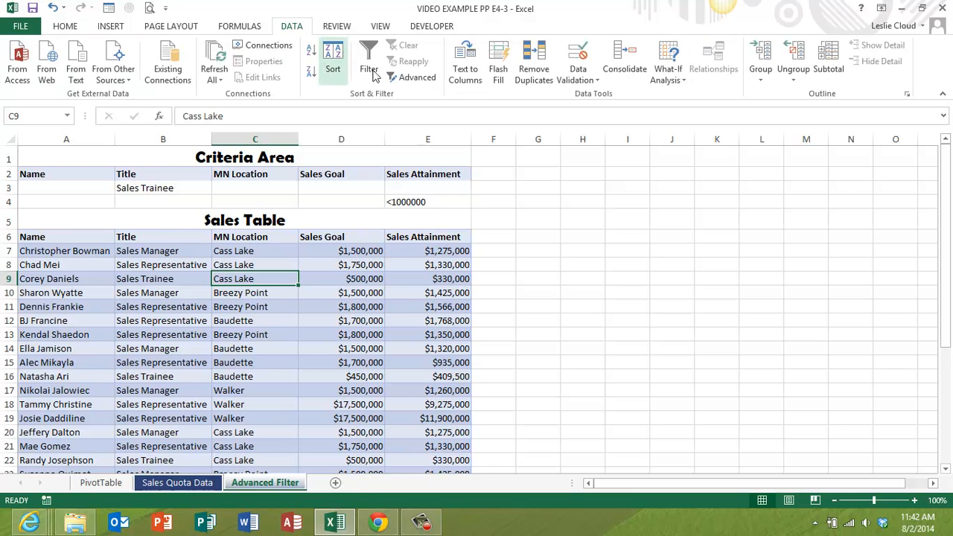
{"action": "left_click", "coordinate": [409, 79]}
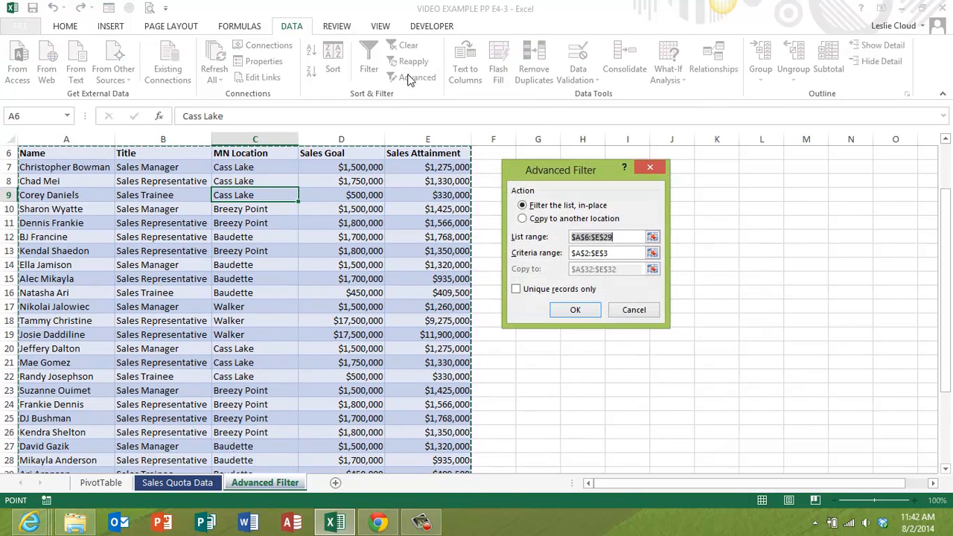
{"action": "left_click", "coordinate": [522, 219]}
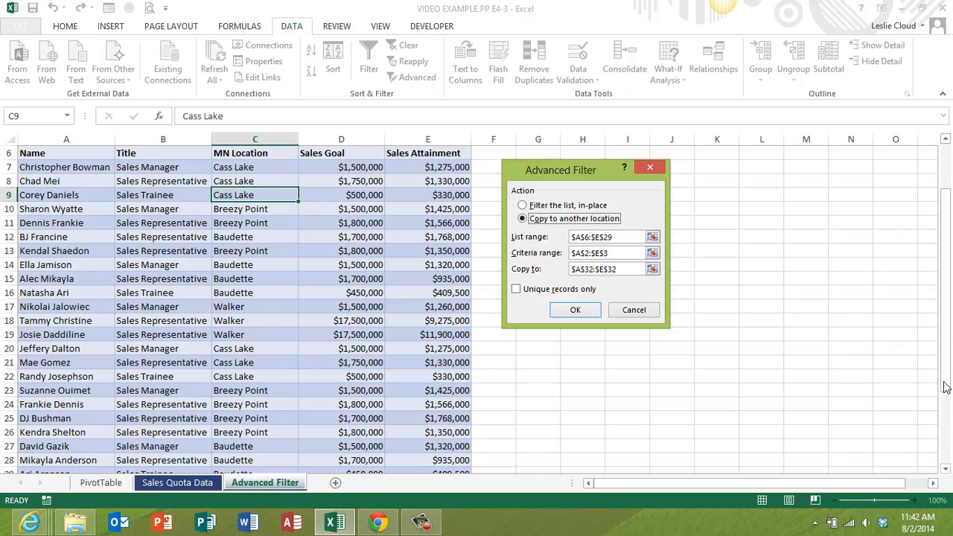
Extend the advanced filter's criteria range to A2:E4 so that it includes both criteria rows.
{"action": "left_click", "coordinate": [615, 253]}
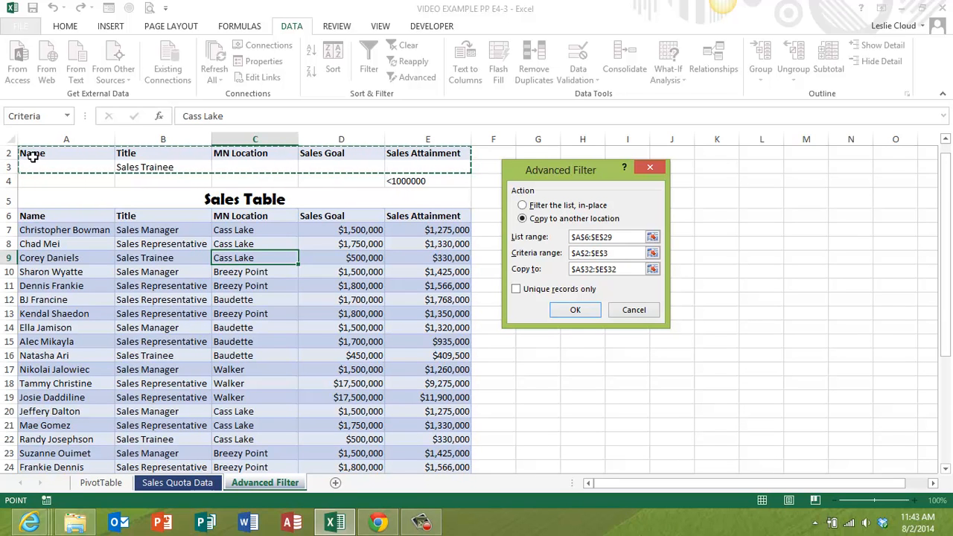
{"action": "left_click_drag", "start_coordinate": [33, 154], "coordinate": [408, 182]}
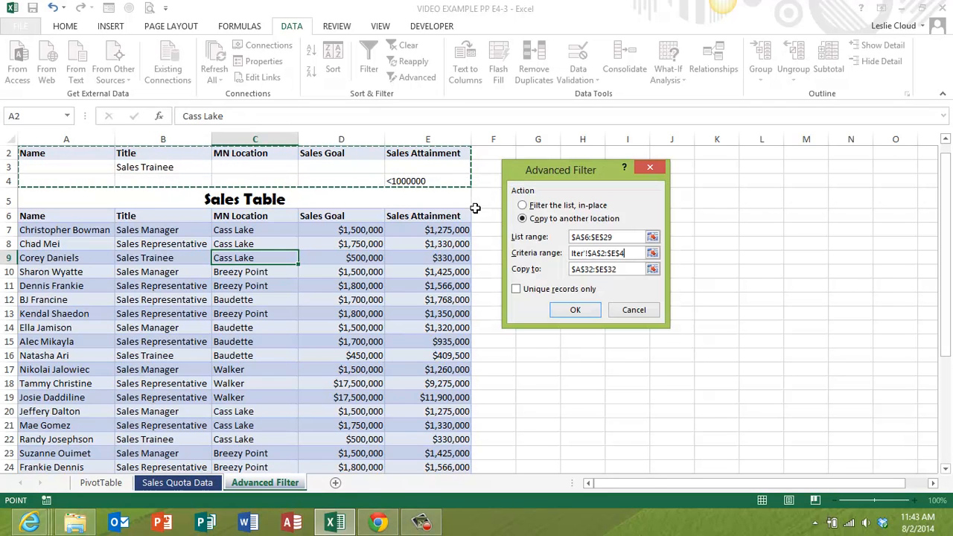
{"action": "left_click", "coordinate": [577, 270]}
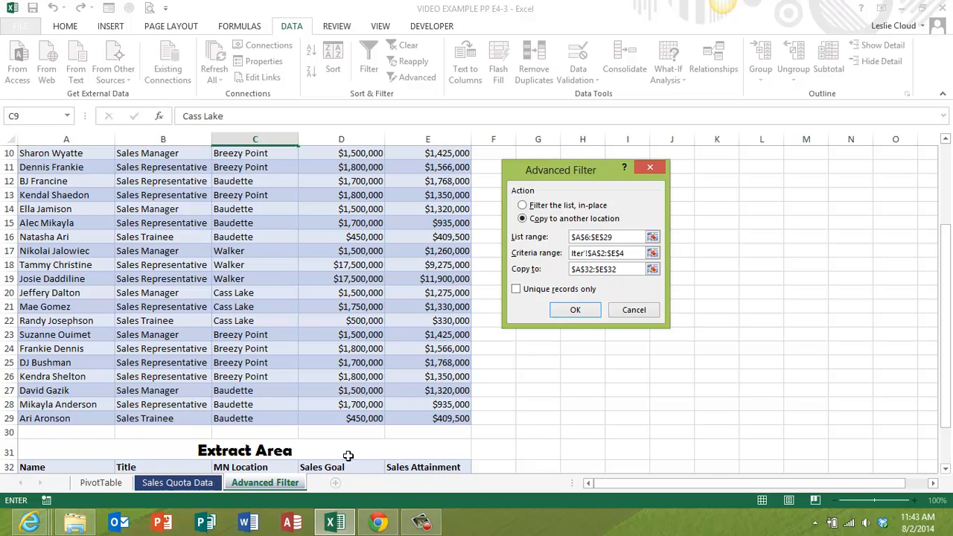
Run the advanced filter into the Extract Area and compare the extracted records with the Criteria Area and Sales Table.
{"action": "left_click", "coordinate": [575, 311]}
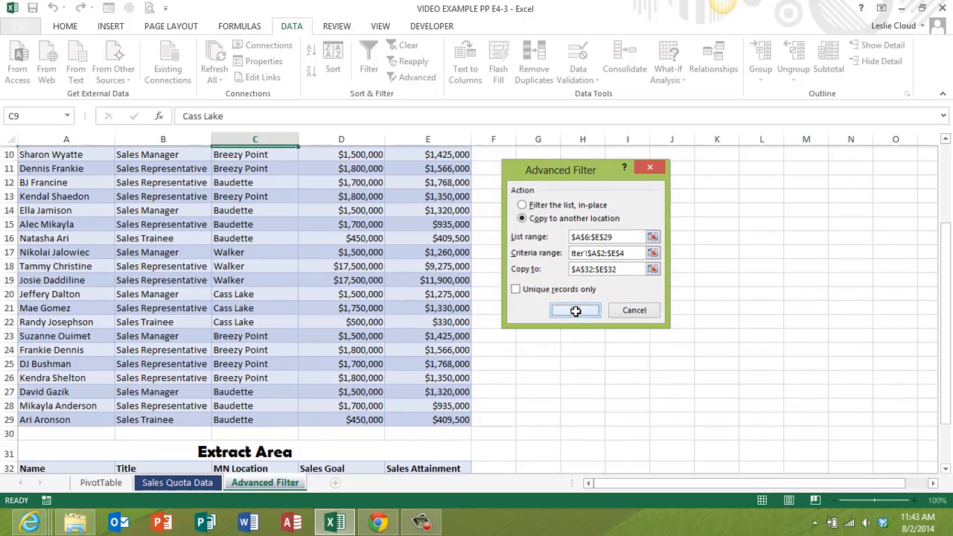
{"action": "scroll", "coordinate": [506, 329], "scroll_direction": "down", "scroll_amount": 5}
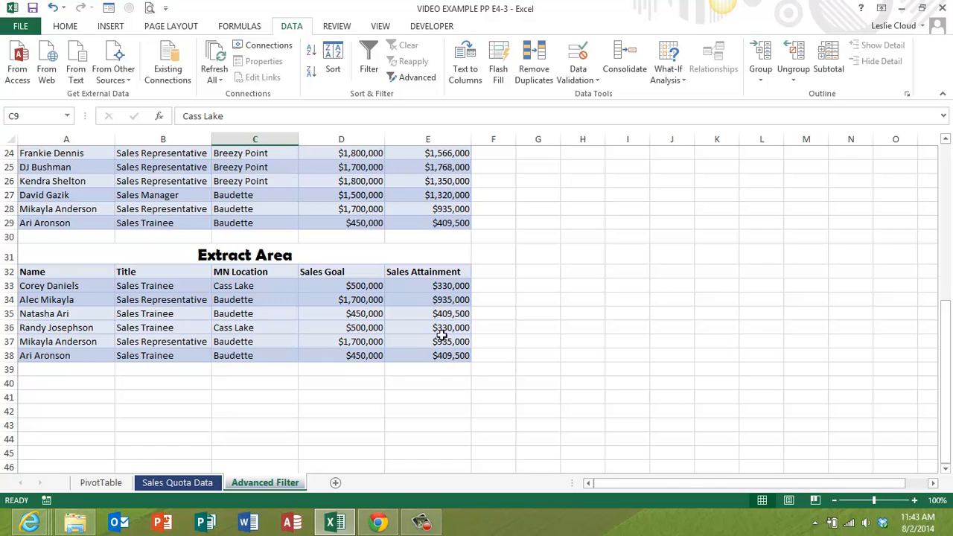
{"action": "scroll", "coordinate": [430, 309], "scroll_direction": "up", "scroll_amount": 8}
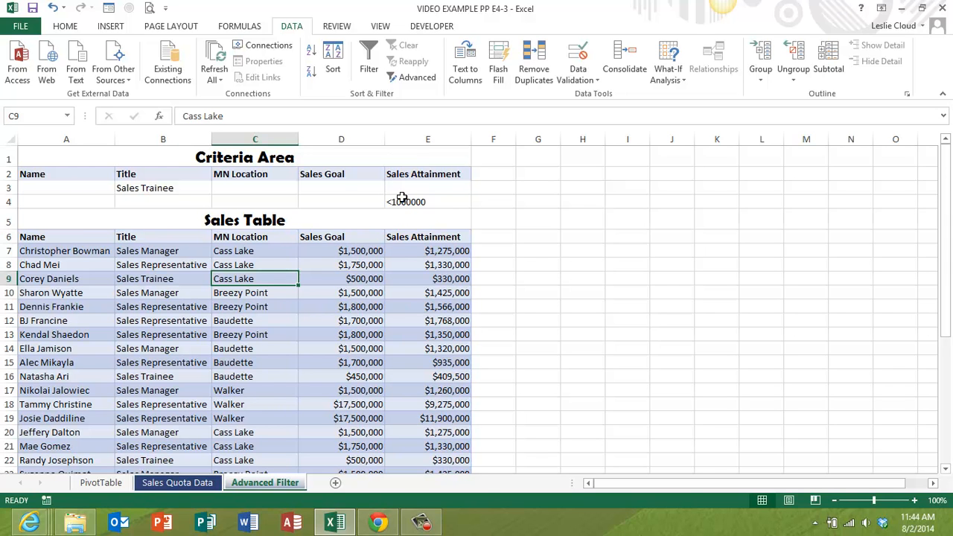
{"action": "scroll", "coordinate": [439, 252], "scroll_direction": "down", "scroll_amount": 1}
{"action": "scroll", "coordinate": [439, 252], "scroll_direction": "down", "scroll_amount": 1}
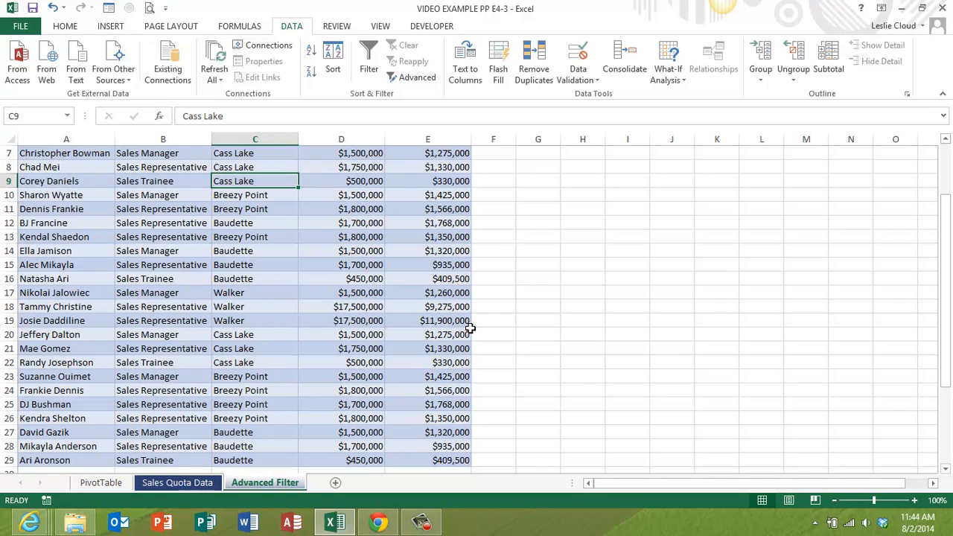
{"action": "scroll", "coordinate": [445, 329], "scroll_direction": "up", "scroll_amount": 2}
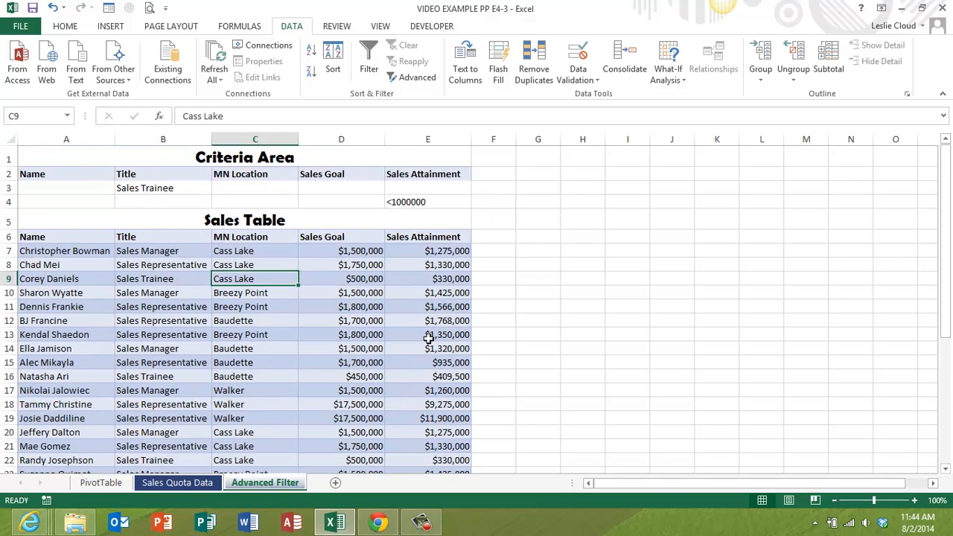
Move the <1000000 Sales Attainment criterion from E4 up to E3 and delete the Sales Trainee criterion from B3.
{"action": "left_click", "coordinate": [417, 200]}
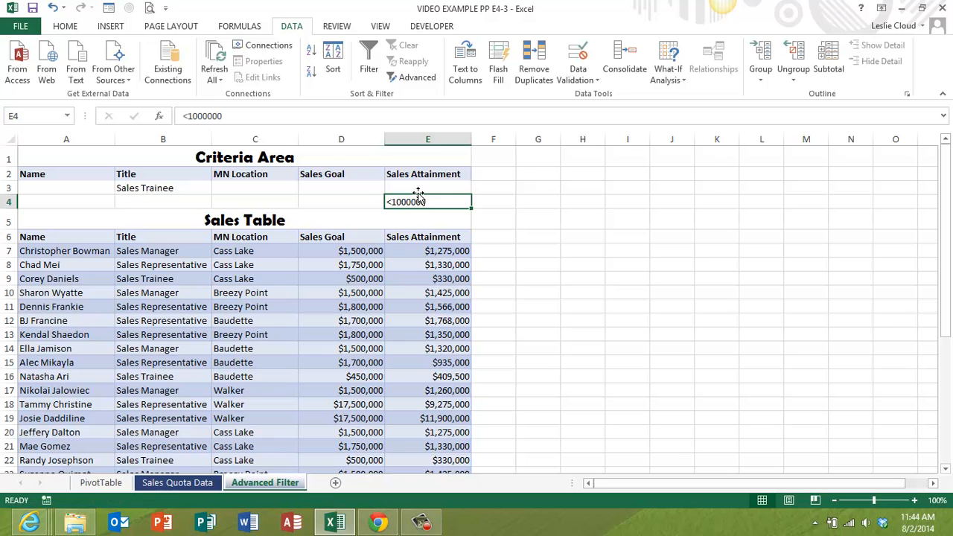
{"action": "left_click_drag", "start_coordinate": [419, 195], "coordinate": [419, 187]}
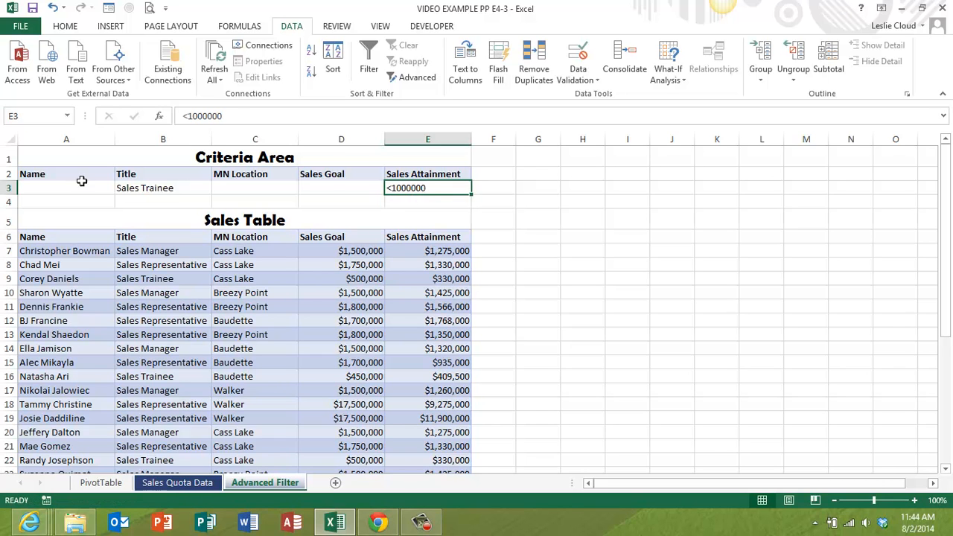
{"action": "left_click", "coordinate": [155, 189]}
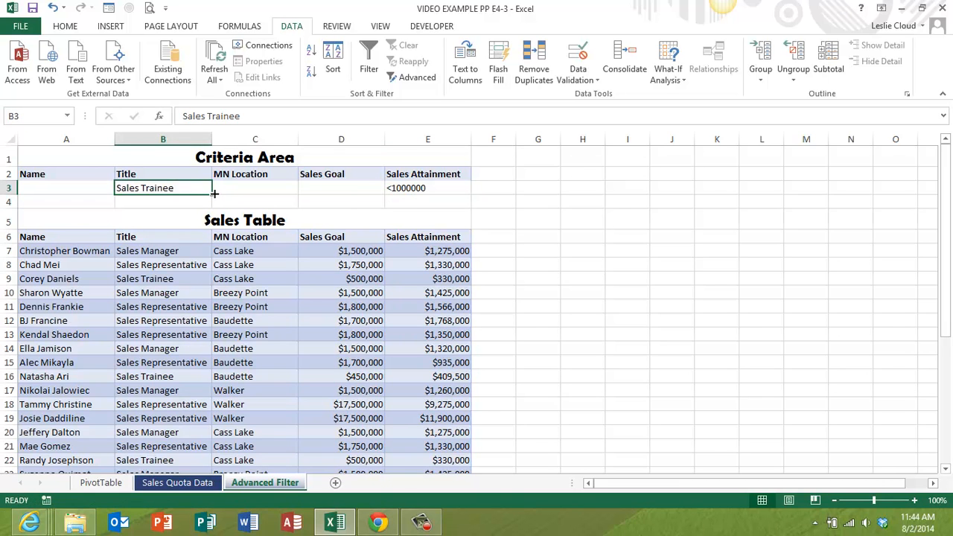
{"action": "key", "text": "Delete"}
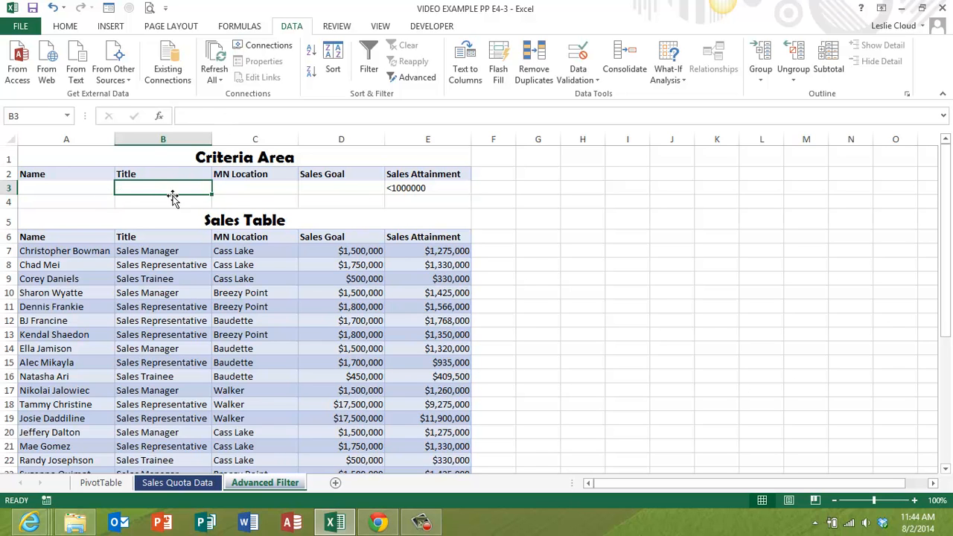
{"action": "left_click", "coordinate": [415, 189]}
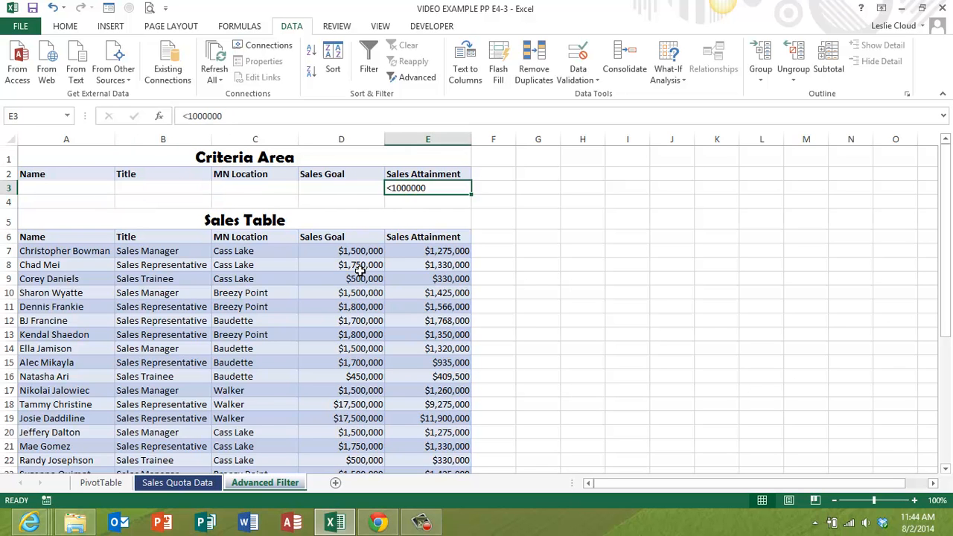
Start another advanced filter from a cell in the Sales Table and shorten its criteria range to A2:E3.
{"action": "left_click", "coordinate": [332, 288]}
{"action": "left_click", "coordinate": [407, 80]}
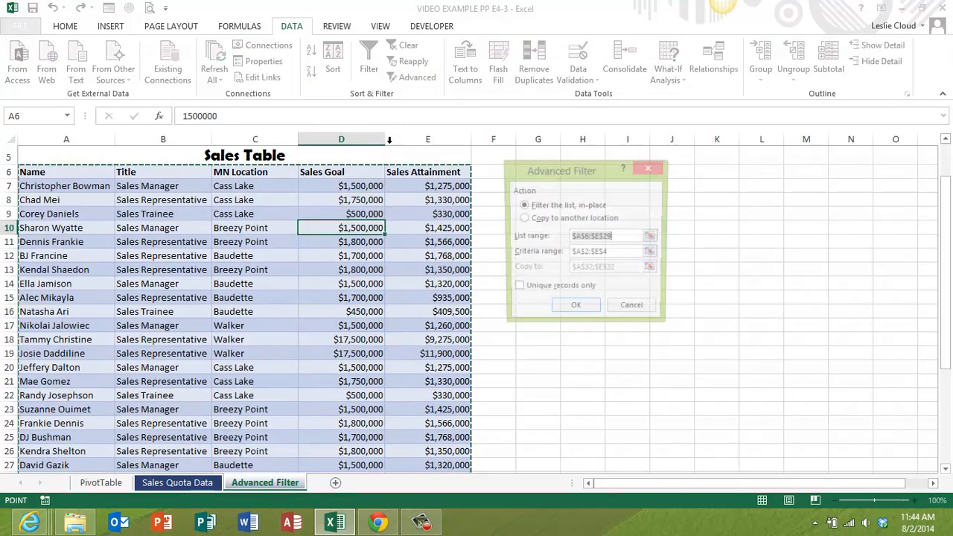
{"action": "left_click", "coordinate": [614, 255]}
{"action": "key", "text": "BackSpace"}
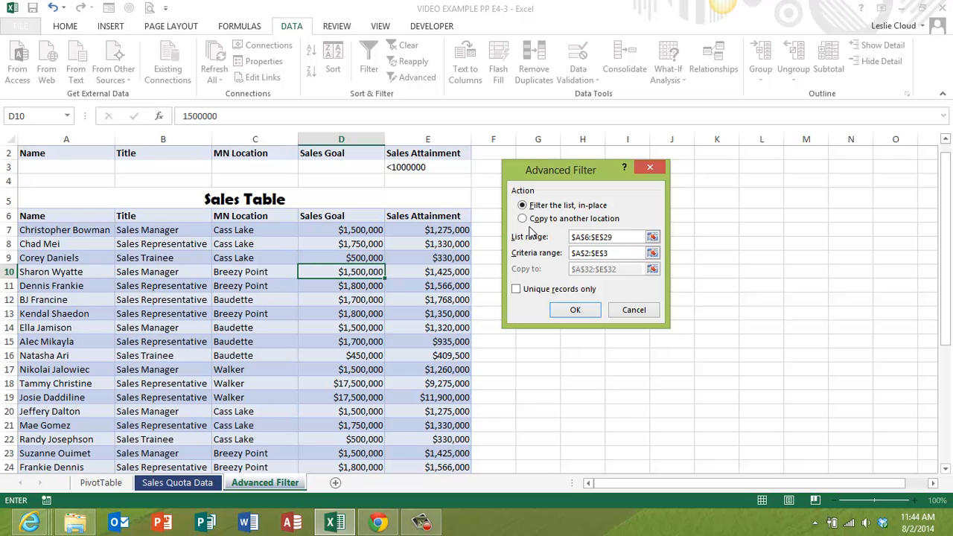
Run the filter with results copied to A32:E32 in the Extract Area, and check the extracted records against the criterion.
{"action": "left_click", "coordinate": [523, 218]}
{"action": "left_click", "coordinate": [574, 311]}
{"action": "scroll", "coordinate": [495, 346], "scroll_direction": "down", "scroll_amount": 3}
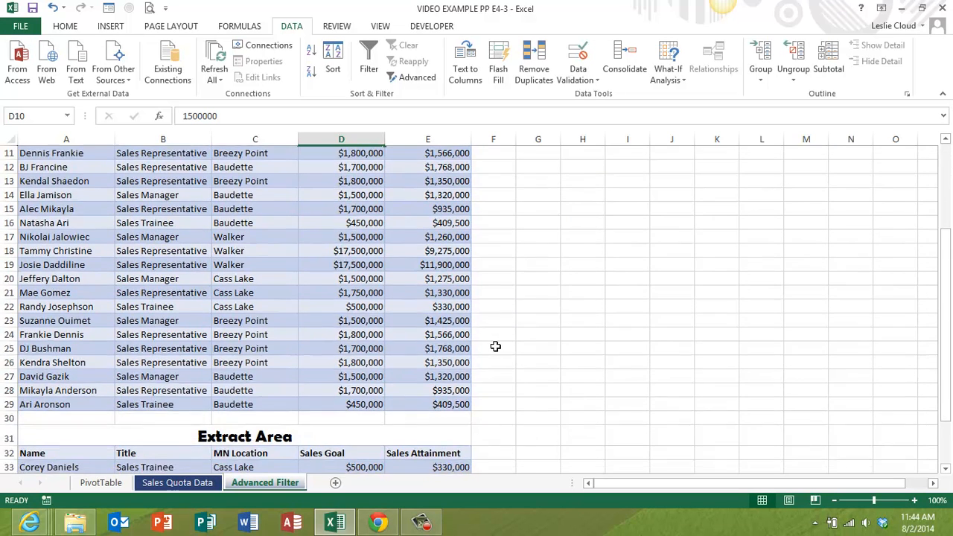
{"action": "scroll", "coordinate": [495, 347], "scroll_direction": "down", "scroll_amount": 4}
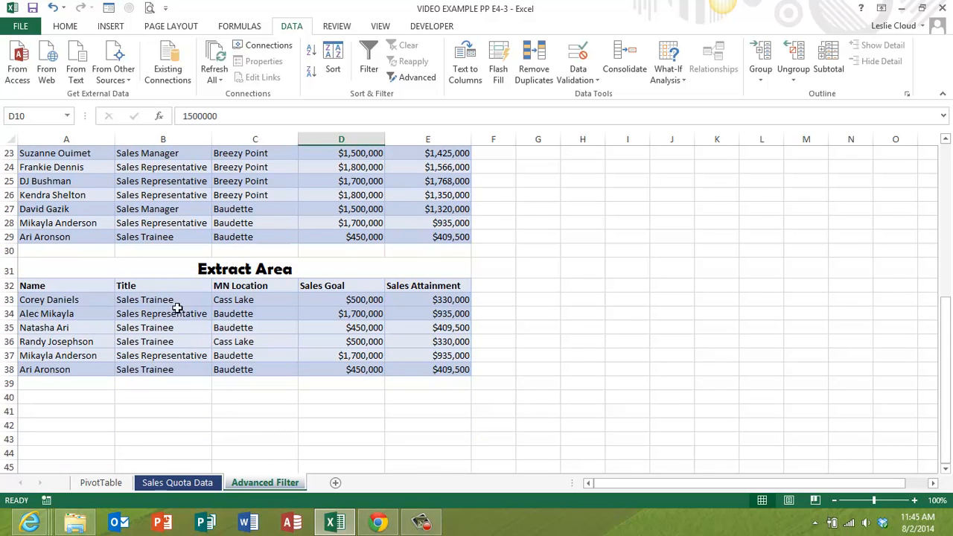
{"action": "scroll", "coordinate": [411, 272], "scroll_direction": "up", "scroll_amount": 5}
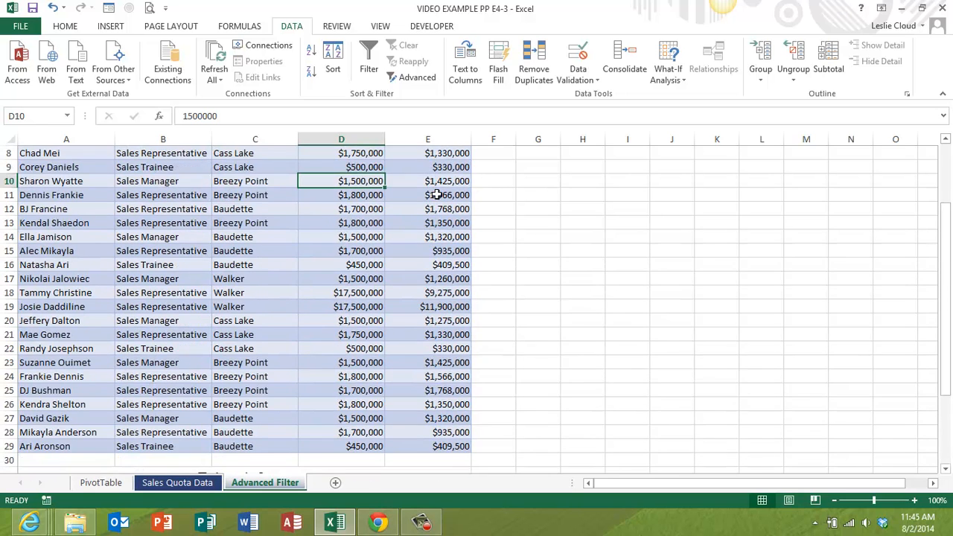
{"action": "scroll", "coordinate": [437, 195], "scroll_direction": "up", "scroll_amount": 3}
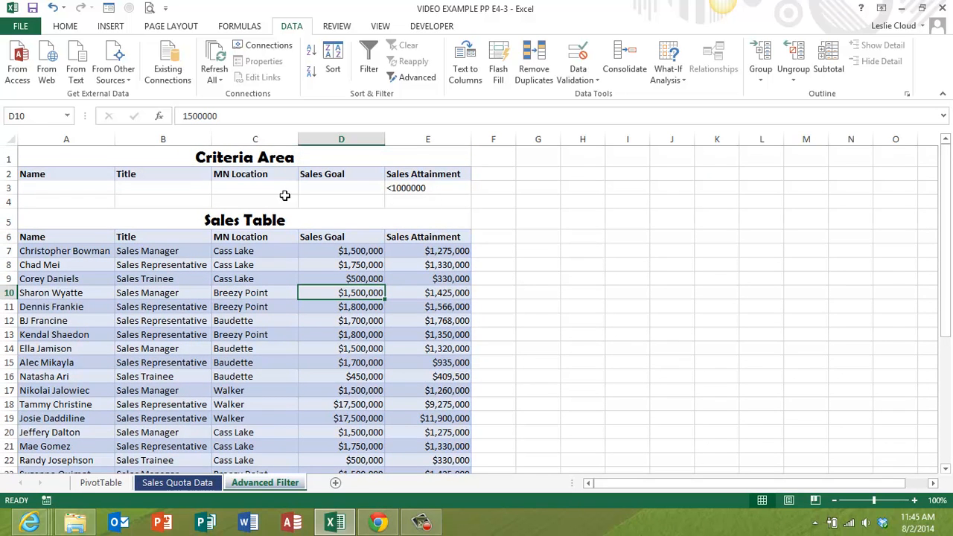